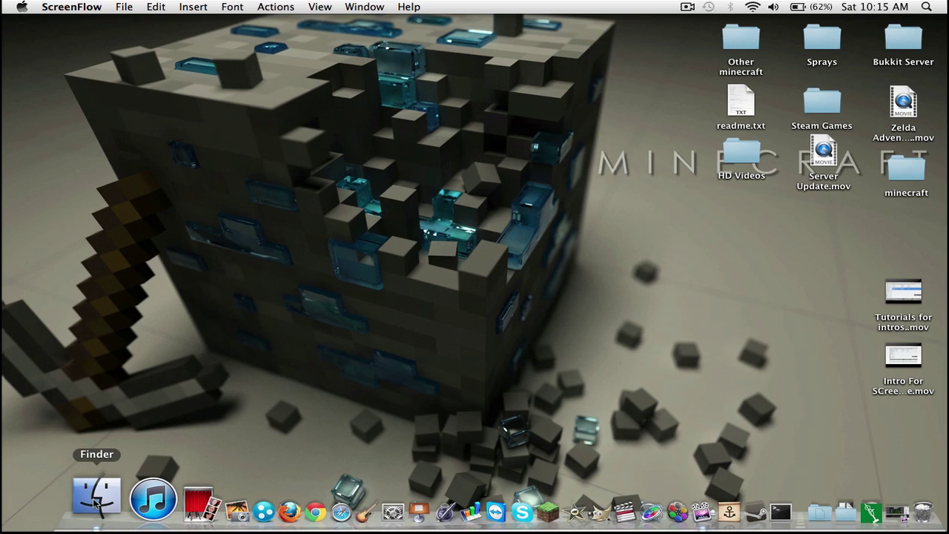
Step: Move the AdventureCraft folder from Library > Application Support > minecraft onto the desktop
{"action": "left_click", "coordinate": [95, 504]}
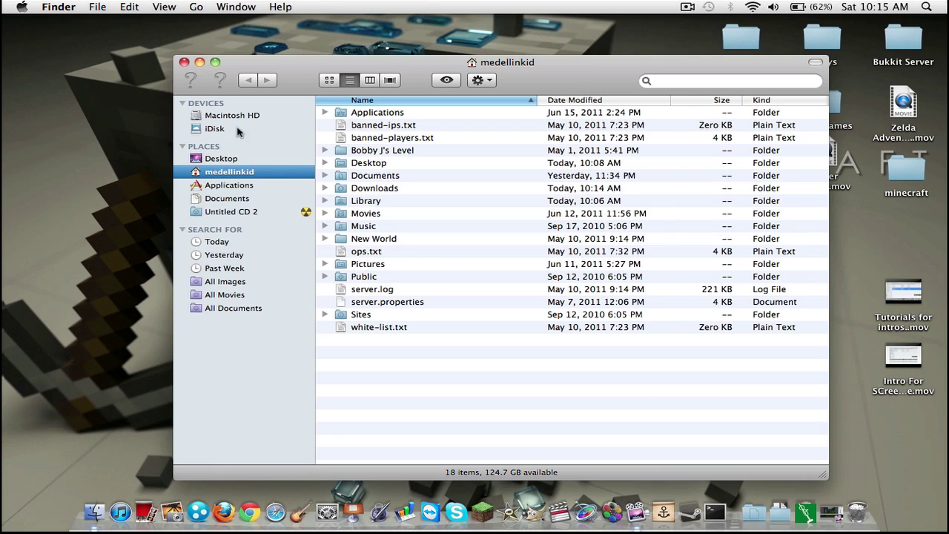
{"action": "double_click", "coordinate": [375, 203]}
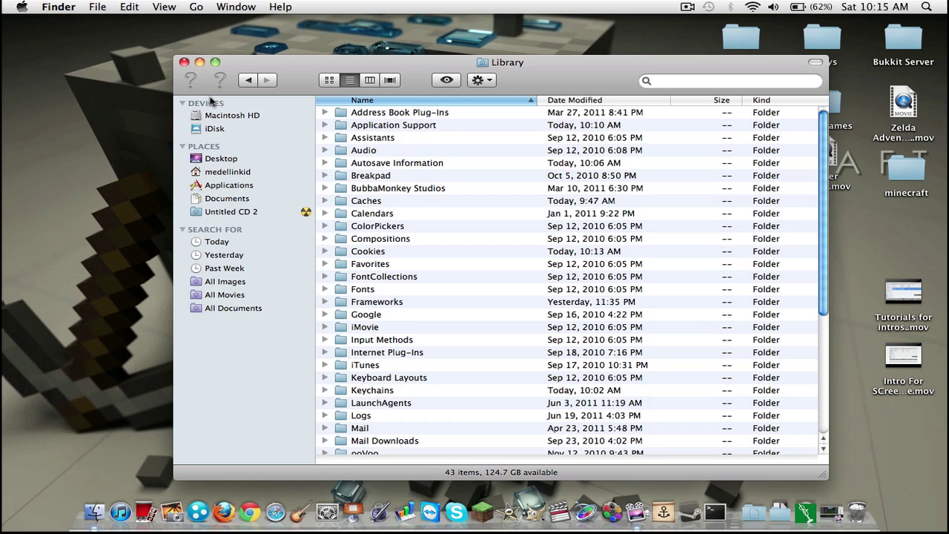
{"action": "left_click", "coordinate": [250, 80]}
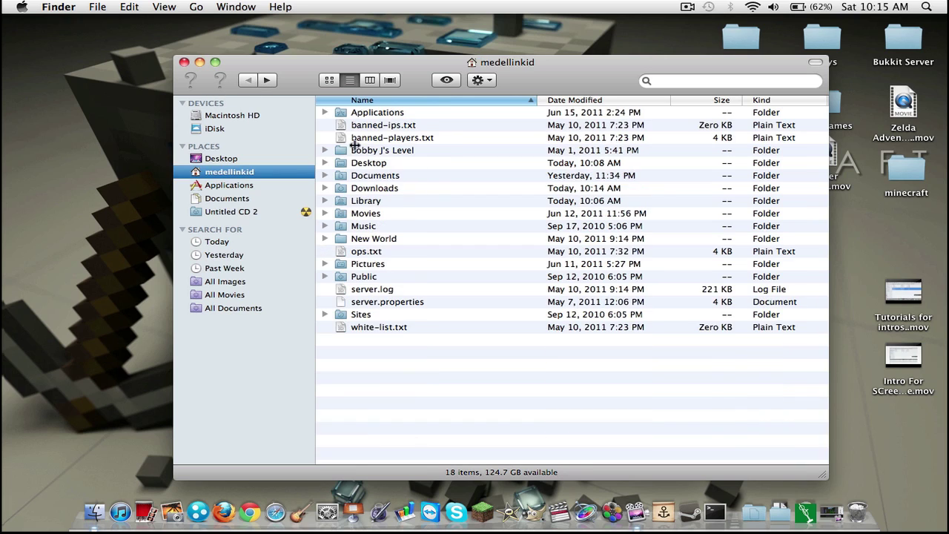
{"action": "double_click", "coordinate": [380, 202]}
{"action": "double_click", "coordinate": [391, 126]}
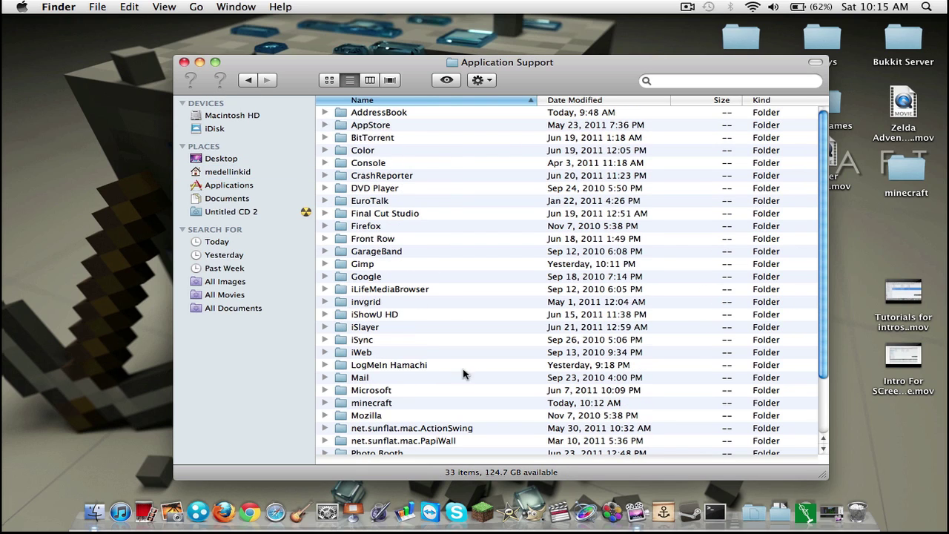
{"action": "double_click", "coordinate": [383, 403]}
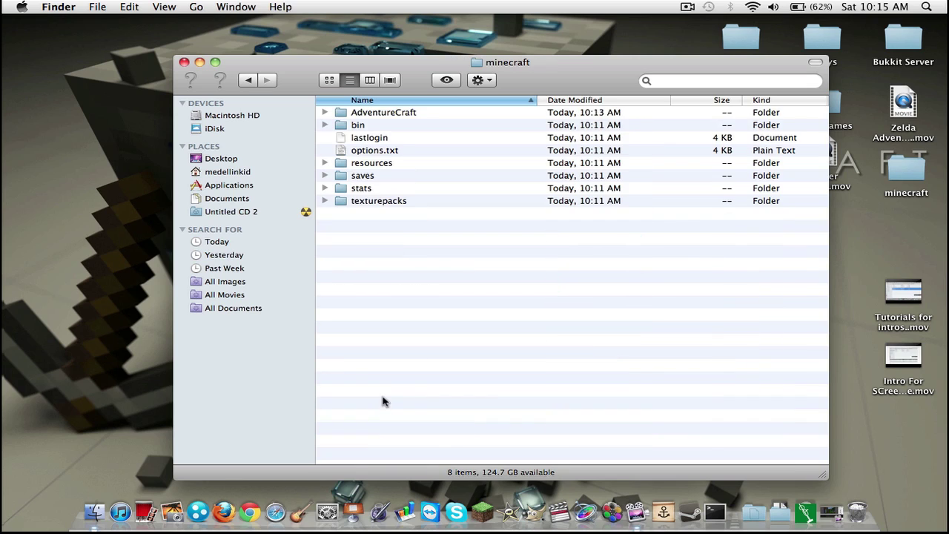
{"action": "mouse_move", "coordinate": [374, 109]}
{"action": "left_mouse_down"}
{"action": "mouse_move", "coordinate": [810, 449]}
{"action": "mouse_move", "coordinate": [872, 451]}
{"action": "left_mouse_up"}
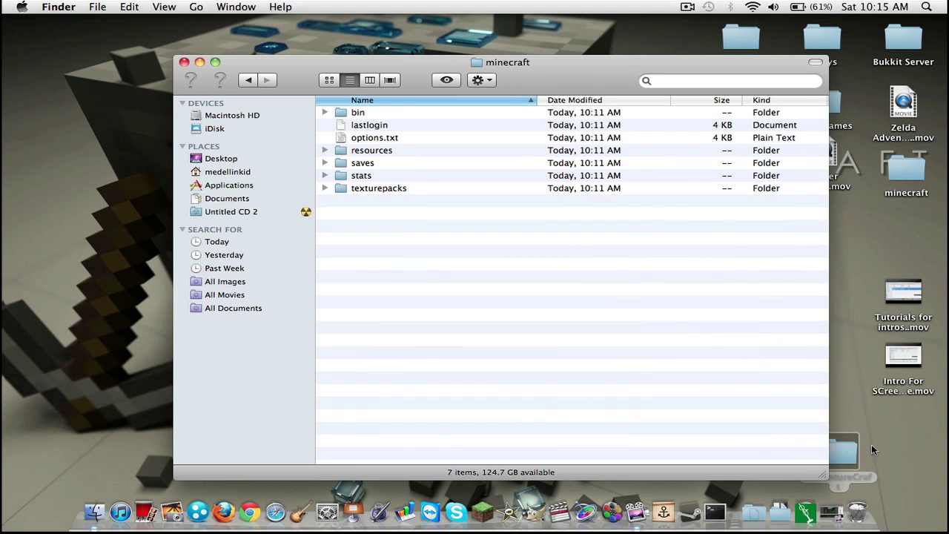
{"action": "left_click", "coordinate": [249, 80]}
Step: Copy the minecraft folder to the desktop and rename it minecraftmods
{"action": "right_click", "coordinate": [373, 407]}
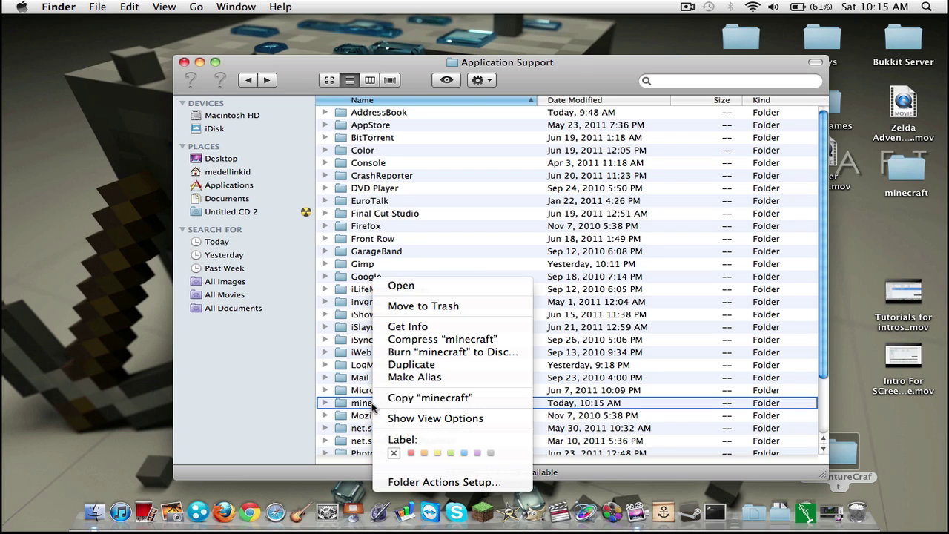
{"action": "left_click", "coordinate": [241, 406]}
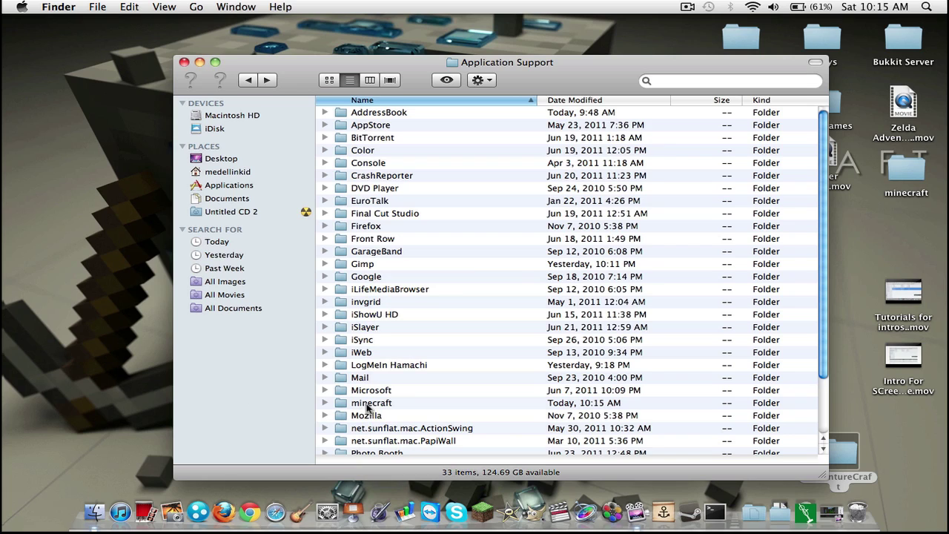
{"action": "mouse_move", "coordinate": [368, 407]}
{"action": "left_mouse_down"}
{"action": "mouse_move", "coordinate": [60, 82]}
{"action": "mouse_move", "coordinate": [110, 102]}
{"action": "mouse_move", "coordinate": [359, 390]}
{"action": "mouse_move", "coordinate": [356, 402]}
{"action": "left_mouse_up"}
{"action": "left_click", "coordinate": [877, 172]}
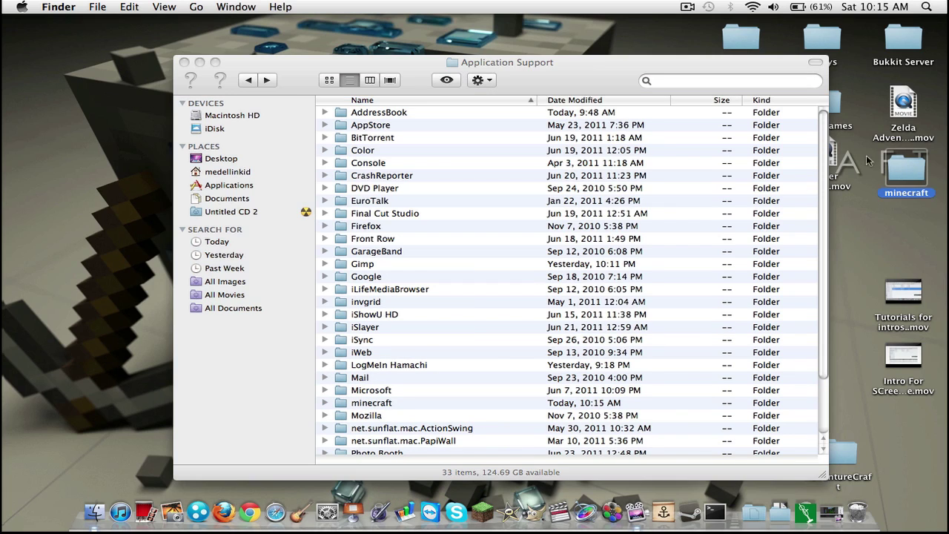
{"action": "left_click", "coordinate": [405, 64]}
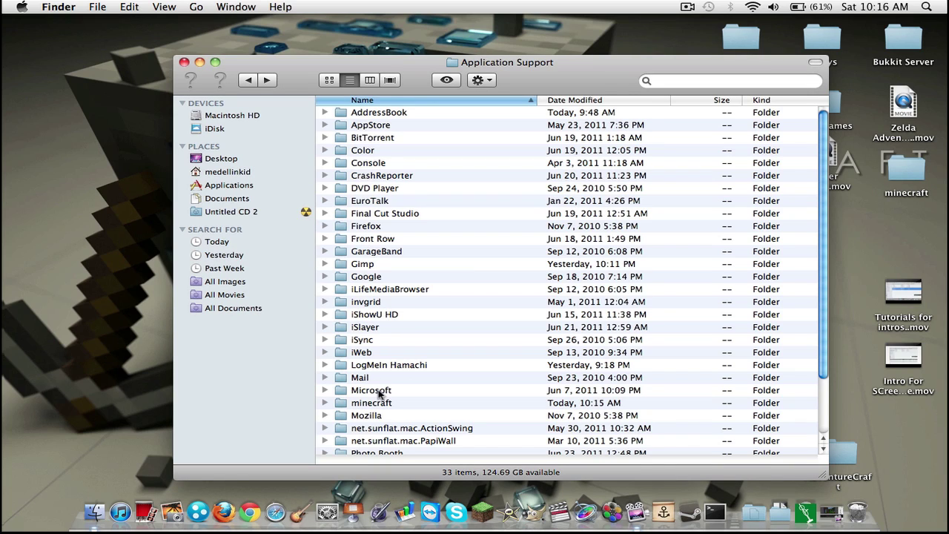
{"action": "left_click", "coordinate": [923, 173]}
{"action": "left_click", "coordinate": [927, 194]}
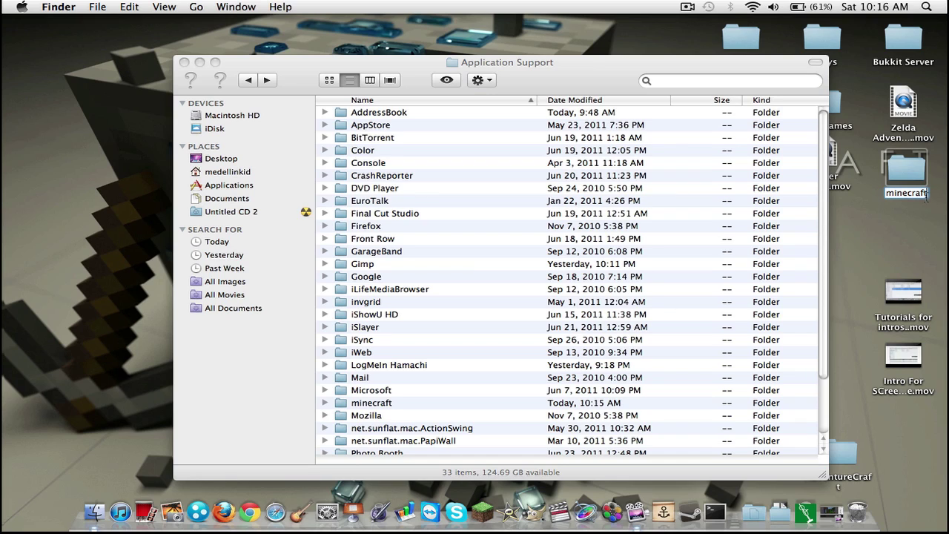
{"action": "type", "text": "mods"}
{"action": "key", "text": "Return"}
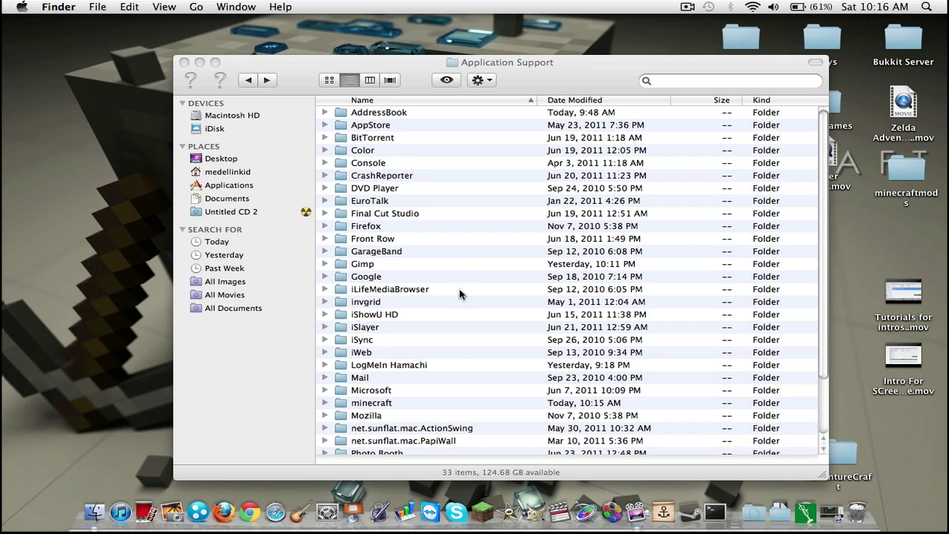
Step: Move the minecraft folder in Application Support to the Trash
{"action": "left_click", "coordinate": [399, 74]}
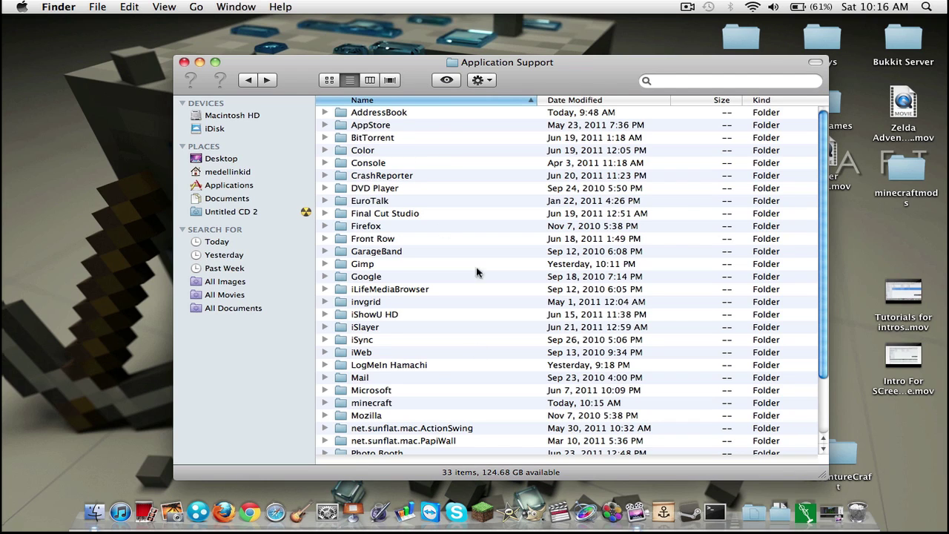
{"action": "right_click", "coordinate": [384, 403]}
{"action": "left_click", "coordinate": [422, 308]}
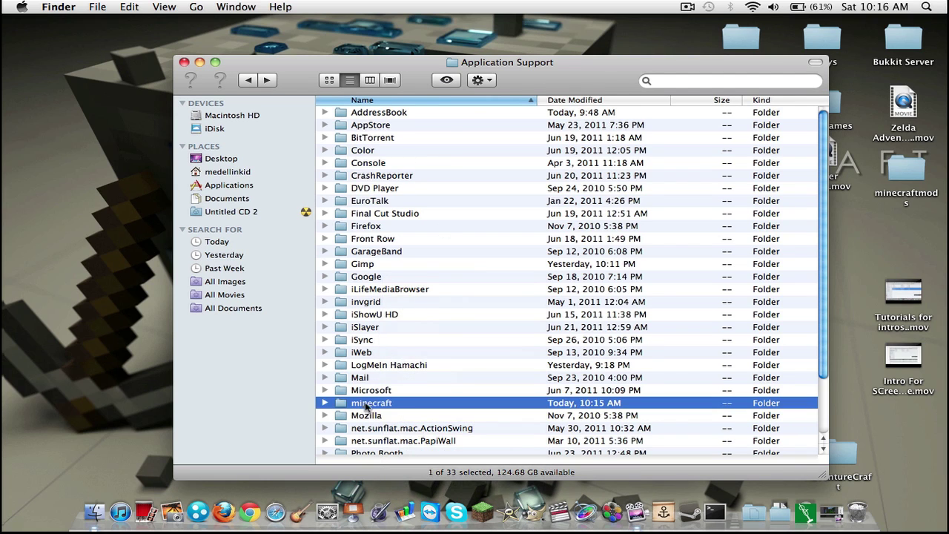
{"action": "right_click", "coordinate": [364, 403]}
{"action": "left_click", "coordinate": [420, 306]}
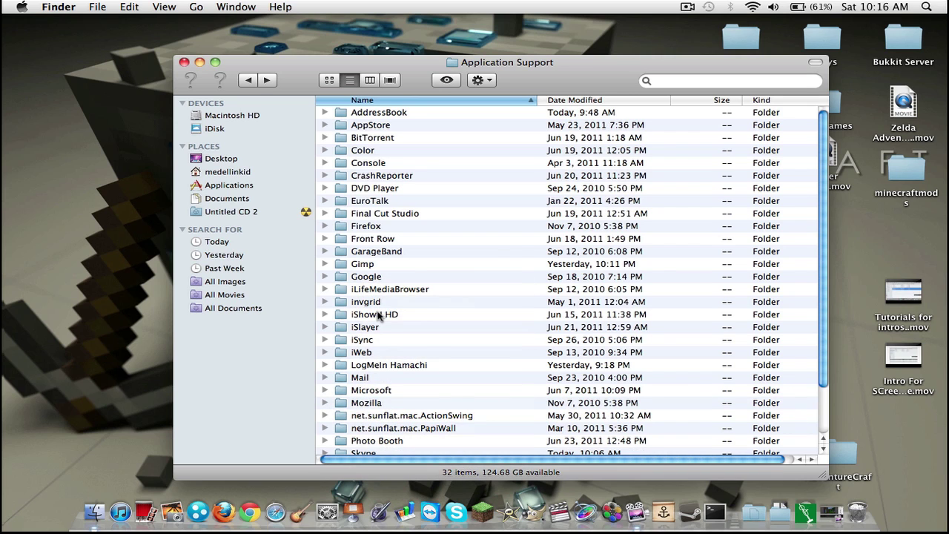
Step: Launch Minecraft and log in with the account's username and password
{"action": "left_click", "coordinate": [490, 504]}
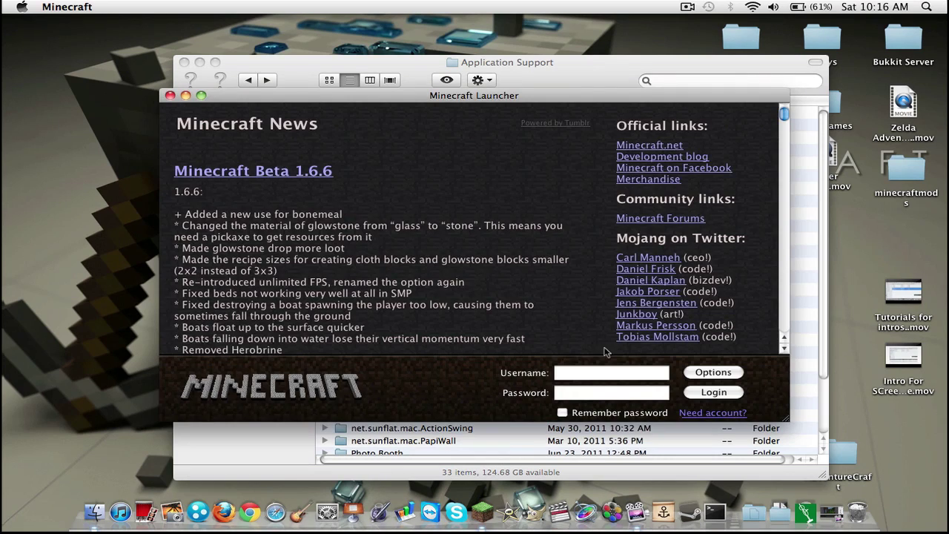
{"action": "left_click", "coordinate": [586, 371]}
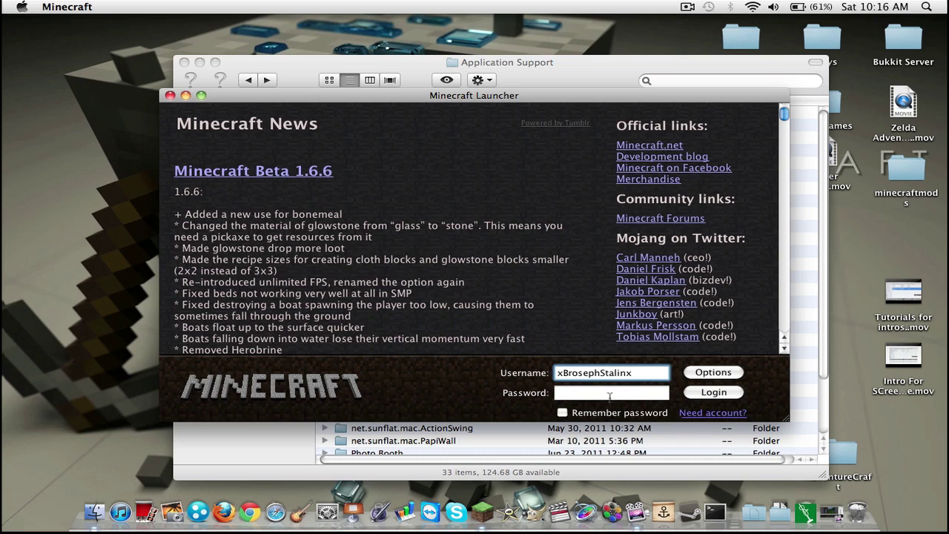
{"action": "left_click", "coordinate": [610, 394]}
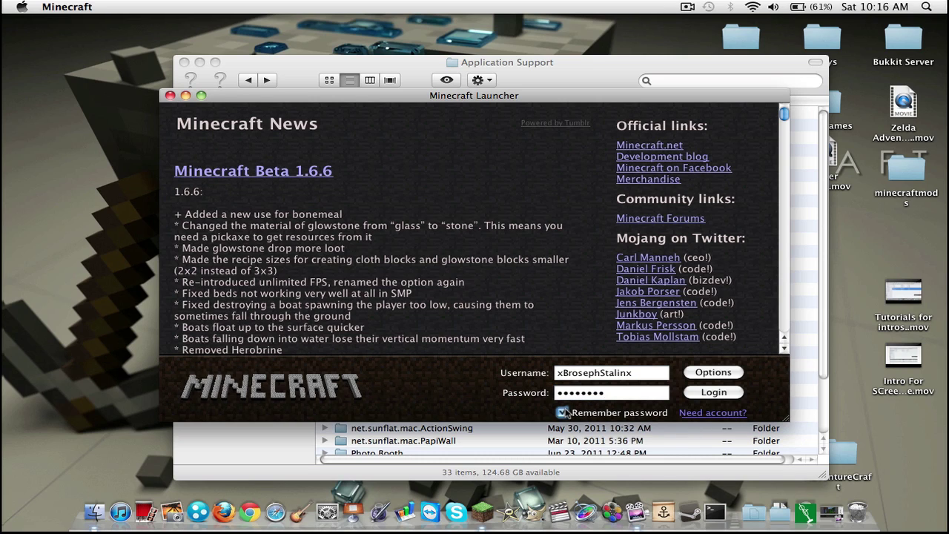
{"action": "left_click", "coordinate": [716, 393]}
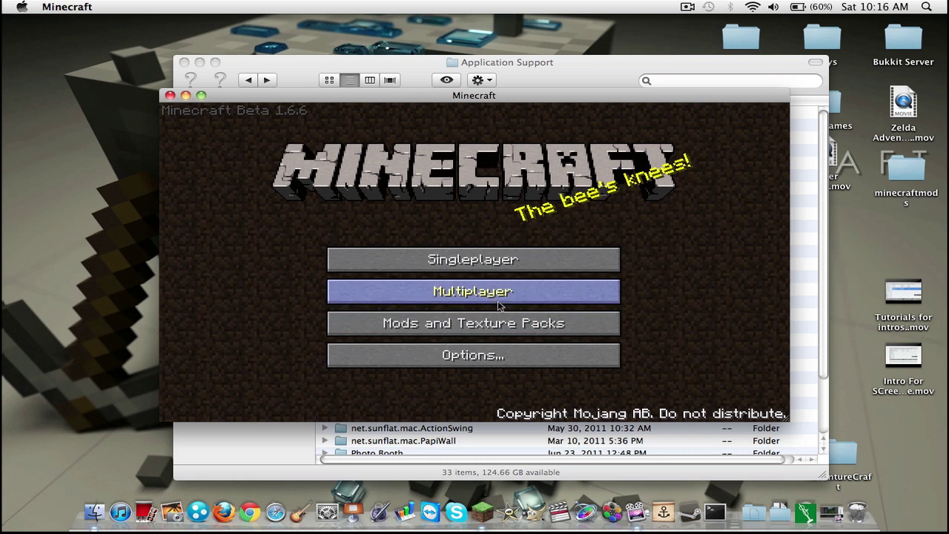
Step: Check the texture packs and the empty singleplayer world list, then quit Minecraft
{"action": "left_click", "coordinate": [391, 324]}
{"action": "left_click", "coordinate": [589, 367]}
{"action": "left_click", "coordinate": [469, 258]}
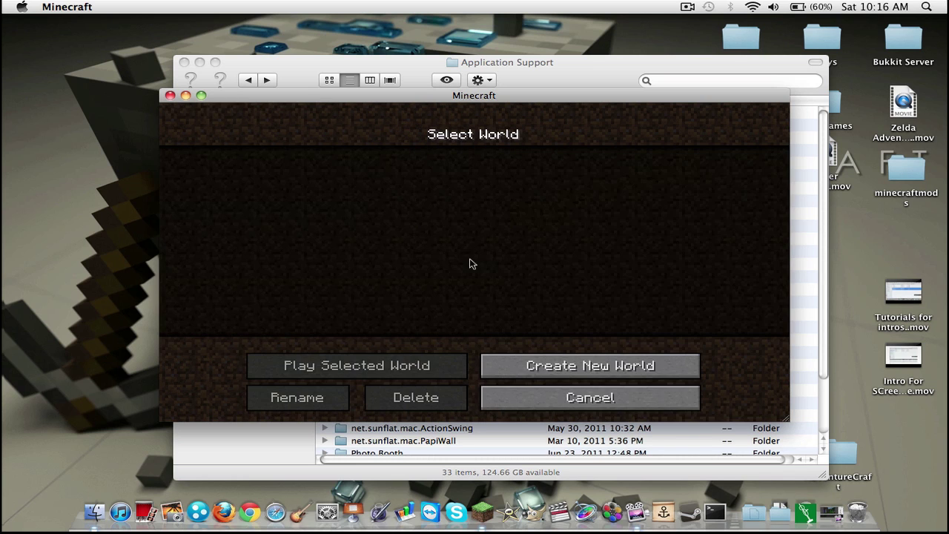
{"action": "left_click", "coordinate": [514, 385]}
{"action": "key", "text": "super+q"}
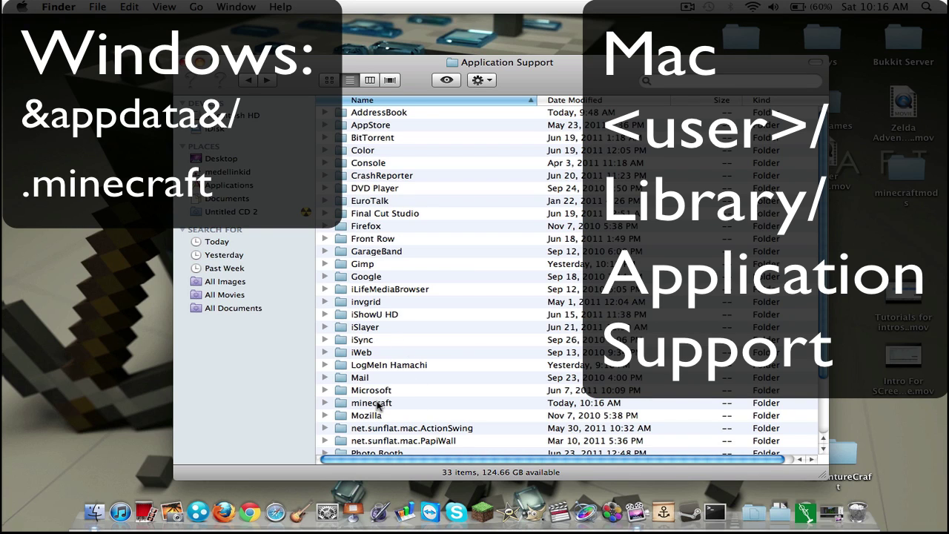
Step: Open the freshly created minecraft folder in Library > Application Support and shift its window left
{"action": "left_click", "coordinate": [227, 174]}
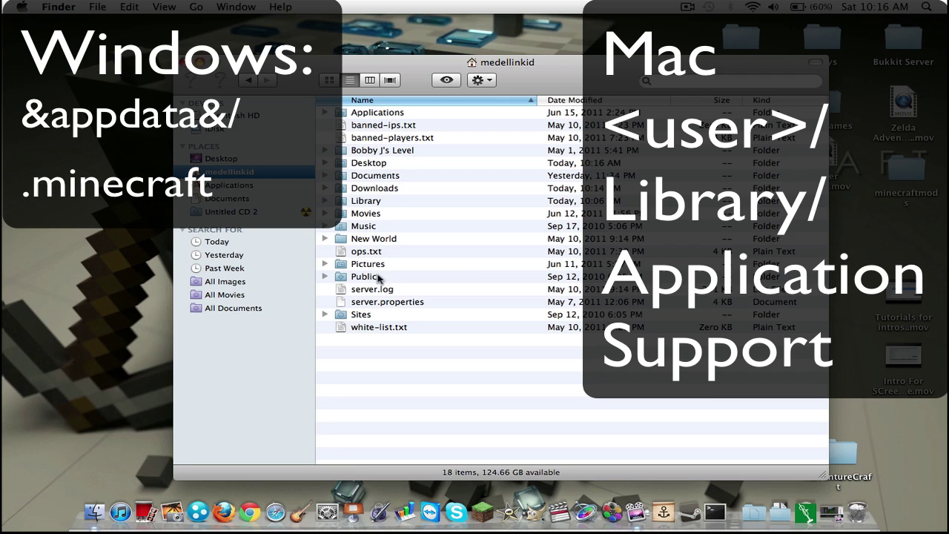
{"action": "left_click", "coordinate": [367, 200]}
{"action": "double_click", "coordinate": [367, 200]}
{"action": "double_click", "coordinate": [379, 125]}
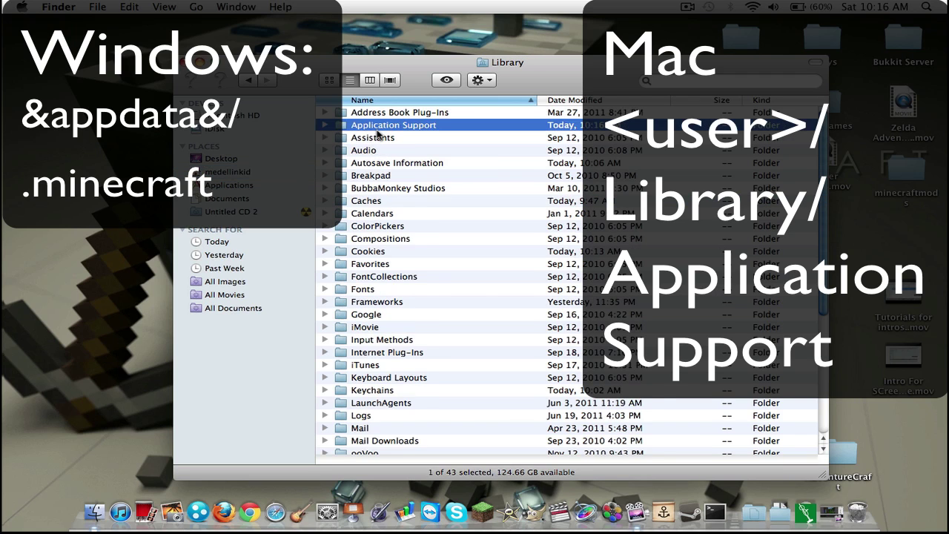
{"action": "double_click", "coordinate": [379, 404]}
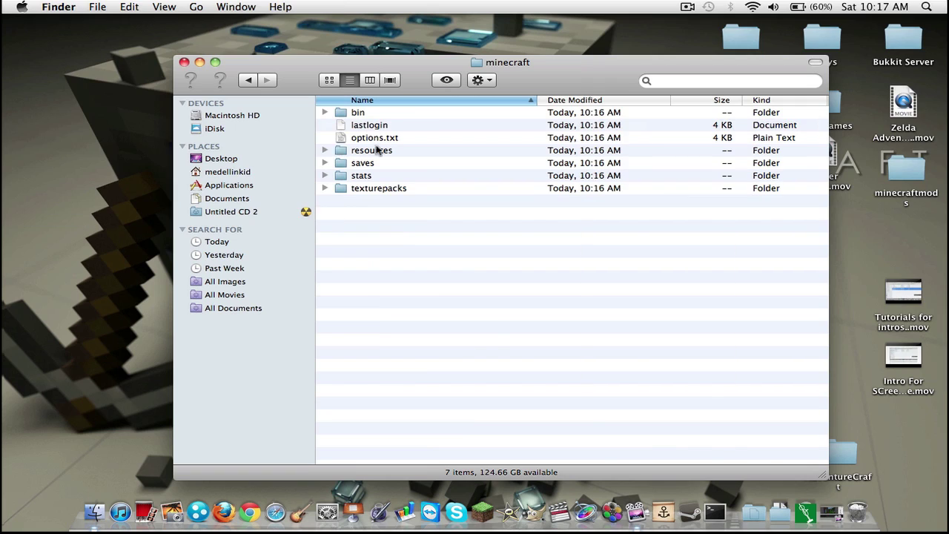
{"action": "left_click_drag", "start_coordinate": [410, 60], "coordinate": [353, 61]}
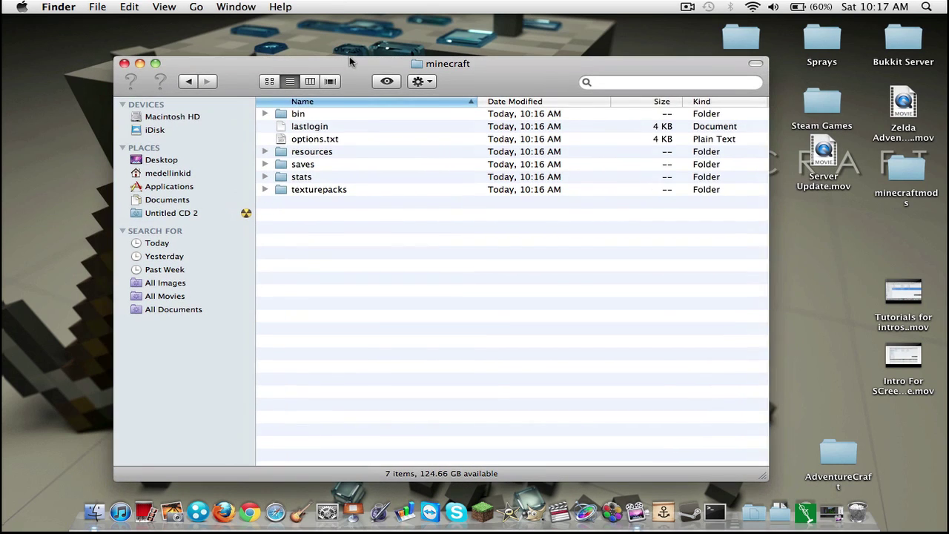
{"action": "left_click", "coordinate": [799, 501]}
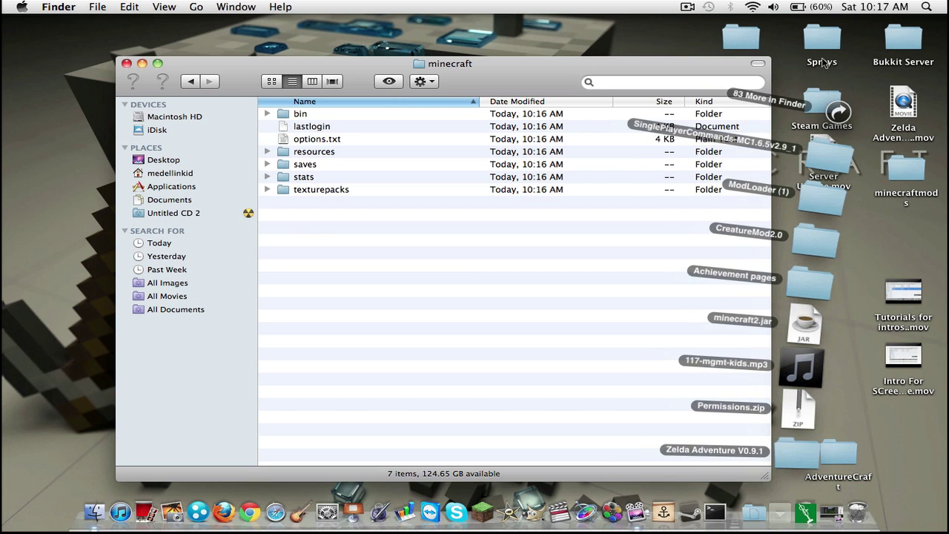
Step: Unzip AdventureCraft_r830.zip in Downloads and look inside the extracted AdventureCraft folder
{"action": "left_click", "coordinate": [841, 111]}
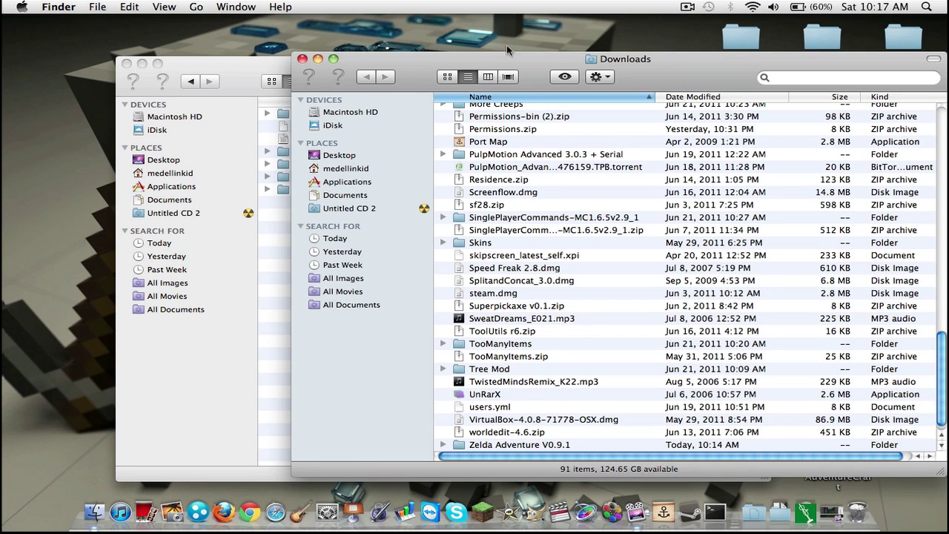
{"action": "left_click_drag", "start_coordinate": [508, 59], "coordinate": [538, 59]}
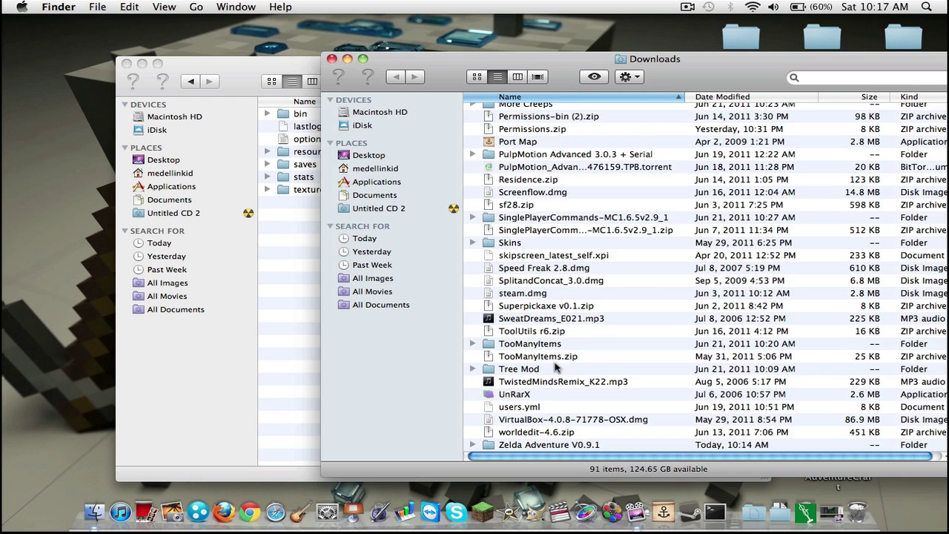
{"action": "scroll", "coordinate": [557, 367], "scroll_direction": "up", "scroll_amount": 15}
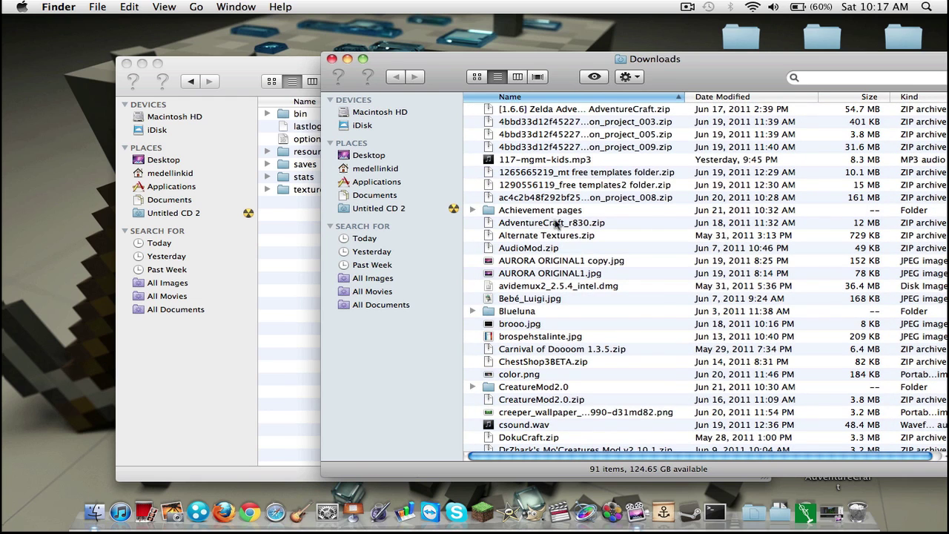
{"action": "double_click", "coordinate": [534, 224]}
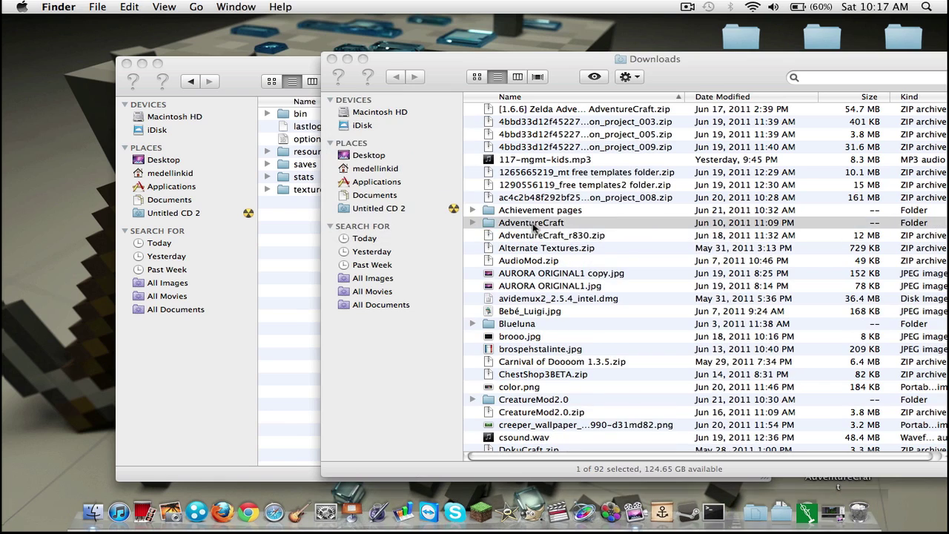
{"action": "left_click_drag", "start_coordinate": [551, 60], "coordinate": [653, 69]}
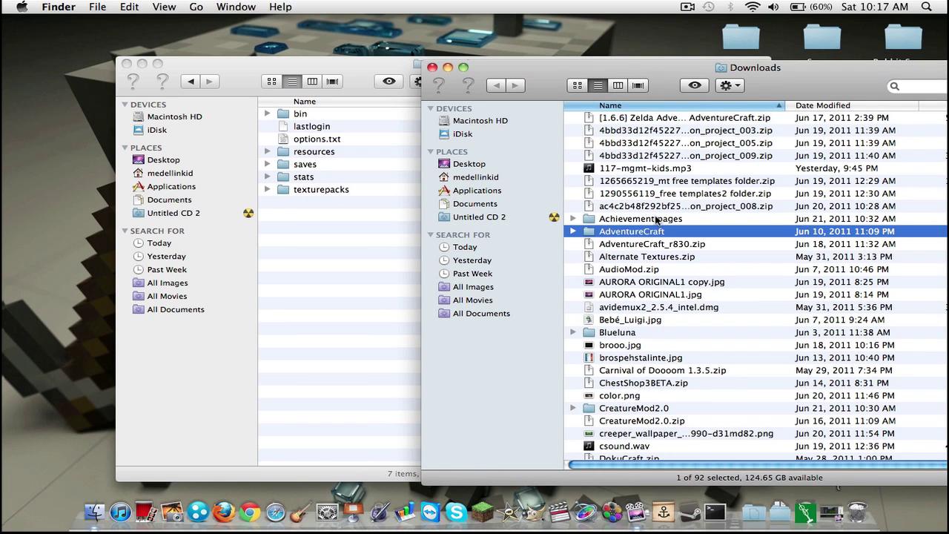
{"action": "double_click", "coordinate": [617, 235]}
{"action": "mouse_move", "coordinate": [659, 269]}
{"action": "left_mouse_down"}
{"action": "mouse_move", "coordinate": [653, 119]}
{"action": "mouse_move", "coordinate": [643, 246]}
{"action": "left_mouse_up"}
{"action": "left_click", "coordinate": [644, 300]}
{"action": "left_click", "coordinate": [496, 86]}
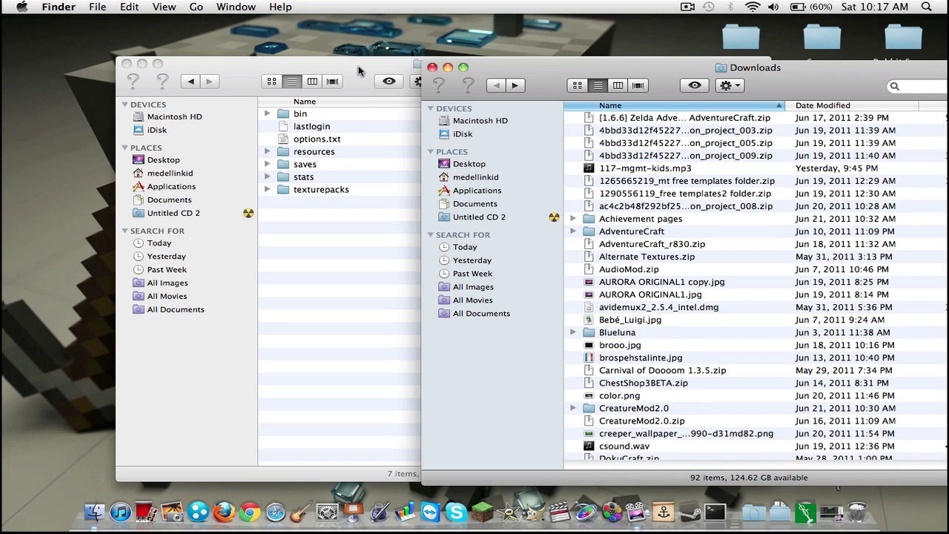
Step: Move the AdventureCraft folder into minecraft, close Downloads, and open AdventureCraft
{"action": "left_click_drag", "start_coordinate": [613, 233], "coordinate": [332, 231]}
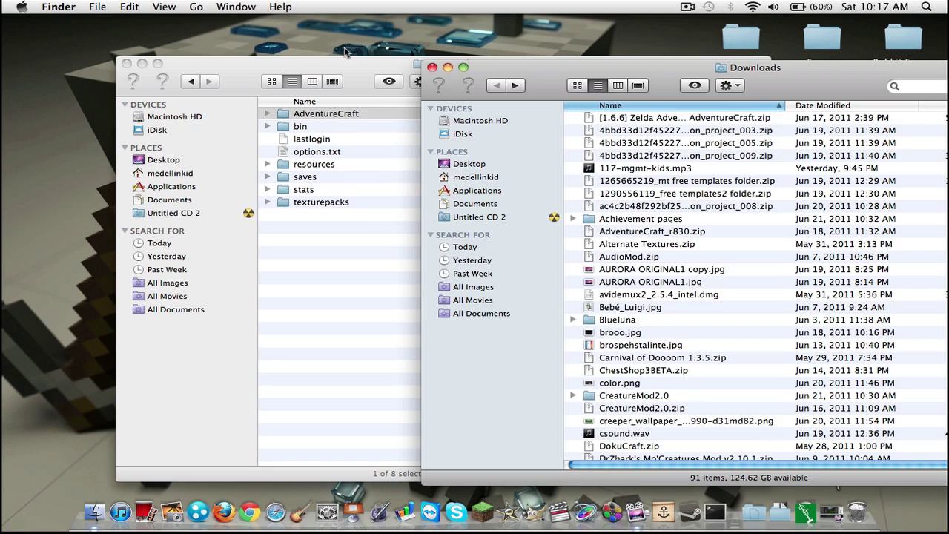
{"action": "left_click", "coordinate": [443, 65]}
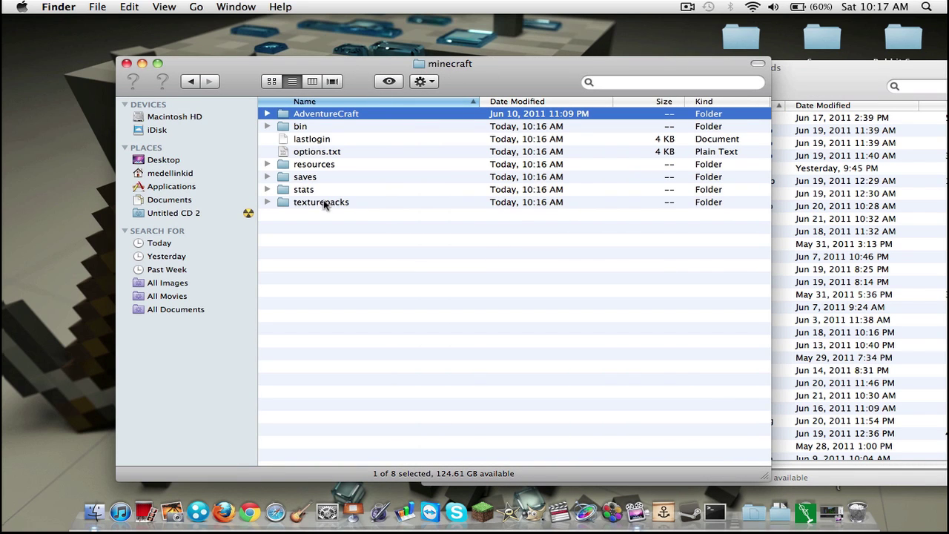
{"action": "left_click", "coordinate": [867, 64]}
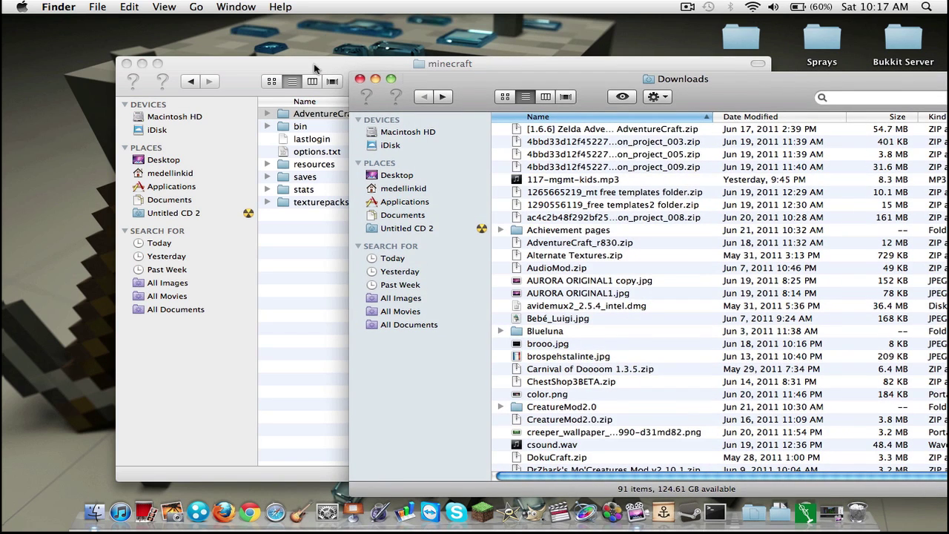
{"action": "left_click", "coordinate": [360, 79]}
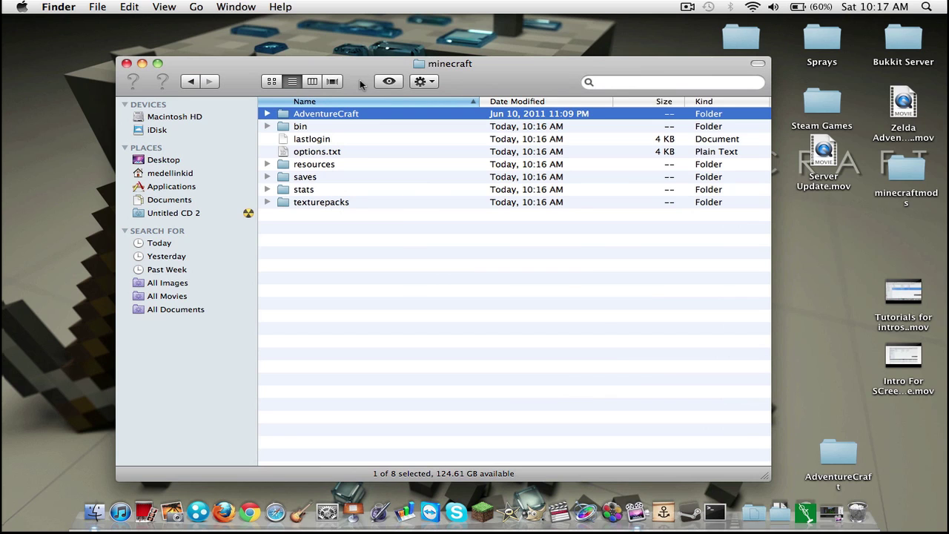
{"action": "double_click", "coordinate": [326, 113]}
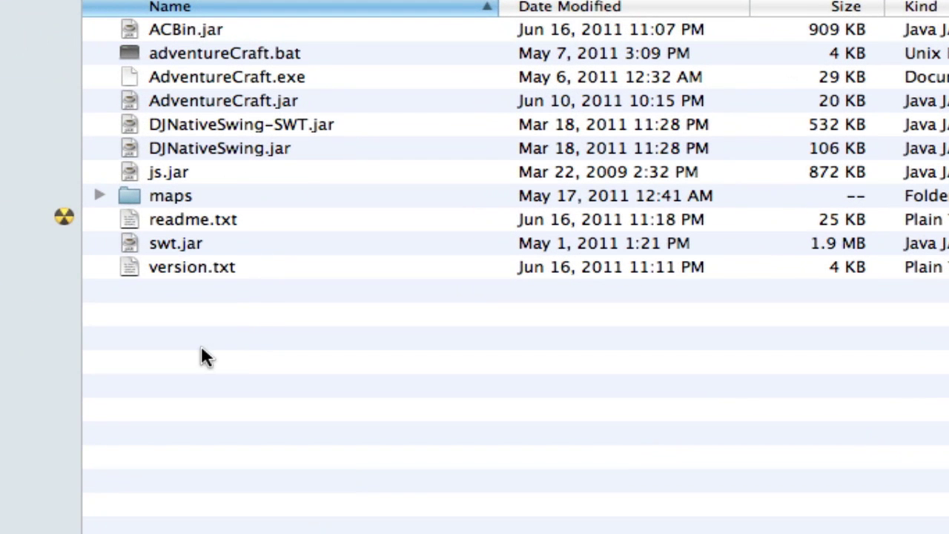
{"action": "mouse_move", "coordinate": [221, 339]}
{"action": "left_mouse_down"}
{"action": "mouse_move", "coordinate": [238, 12]}
{"action": "mouse_move", "coordinate": [308, 426]}
{"action": "left_mouse_up"}
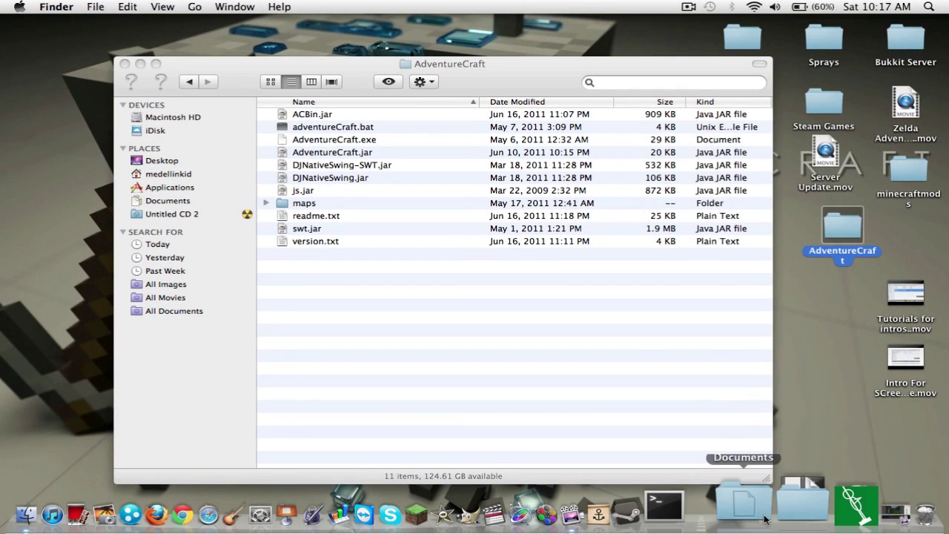
Step: Open the downloaded Zelda Adventure V0.9.1 folder and place its window beside AdventureCraft
{"action": "left_click", "coordinate": [778, 512]}
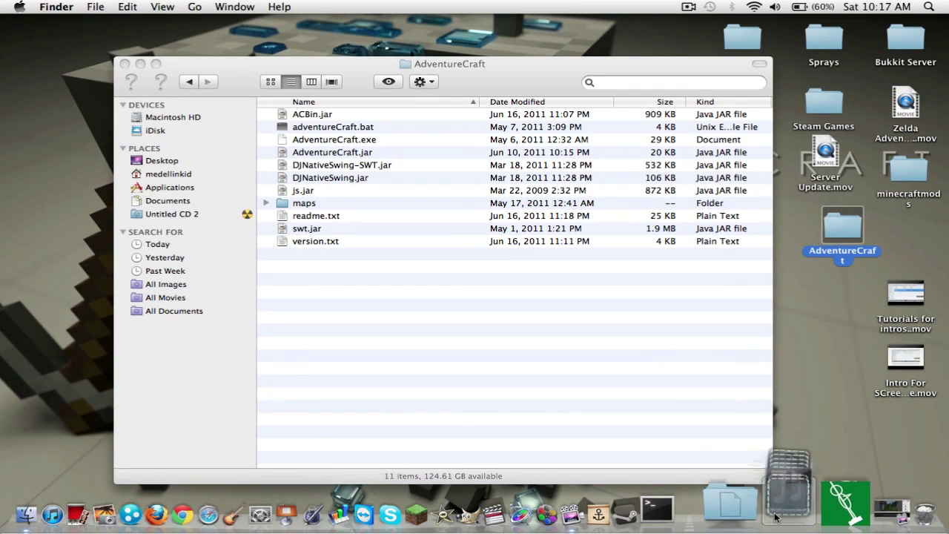
{"action": "left_click", "coordinate": [835, 108]}
{"action": "scroll", "coordinate": [567, 363], "scroll_direction": "down", "scroll_amount": 20}
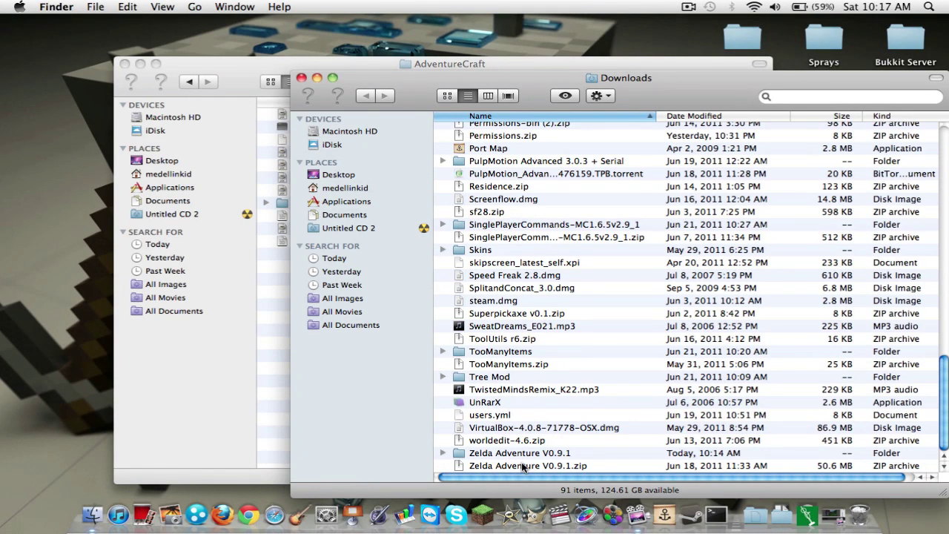
{"action": "left_click", "coordinate": [522, 465]}
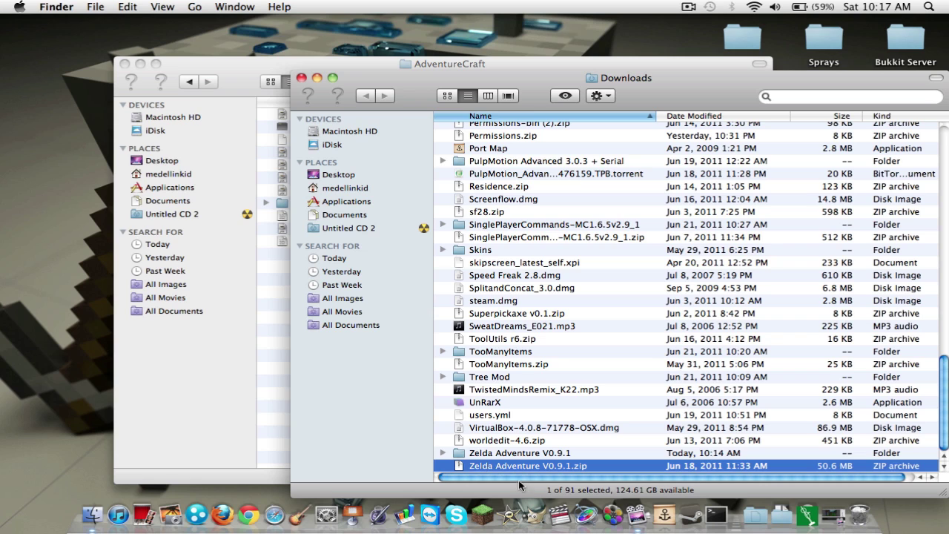
{"action": "double_click", "coordinate": [523, 454]}
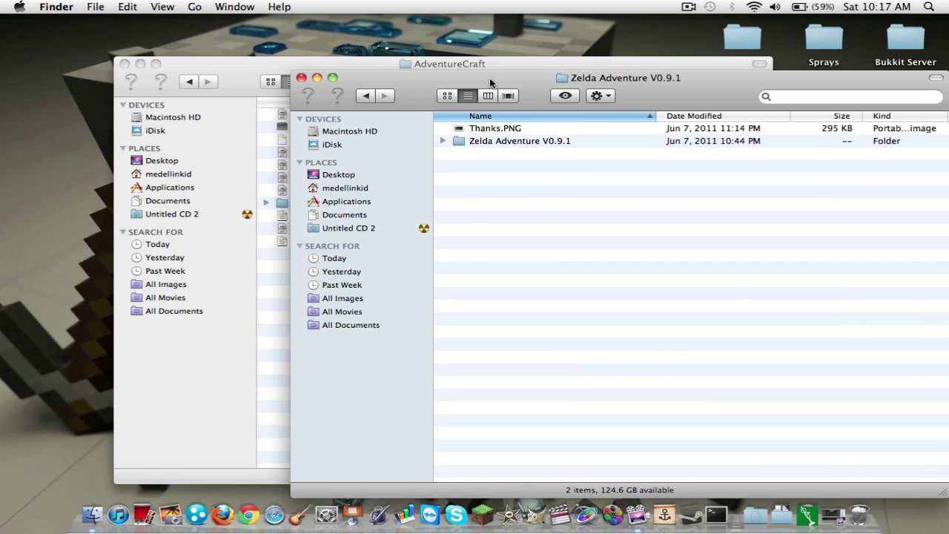
{"action": "left_click_drag", "start_coordinate": [493, 85], "coordinate": [730, 60]}
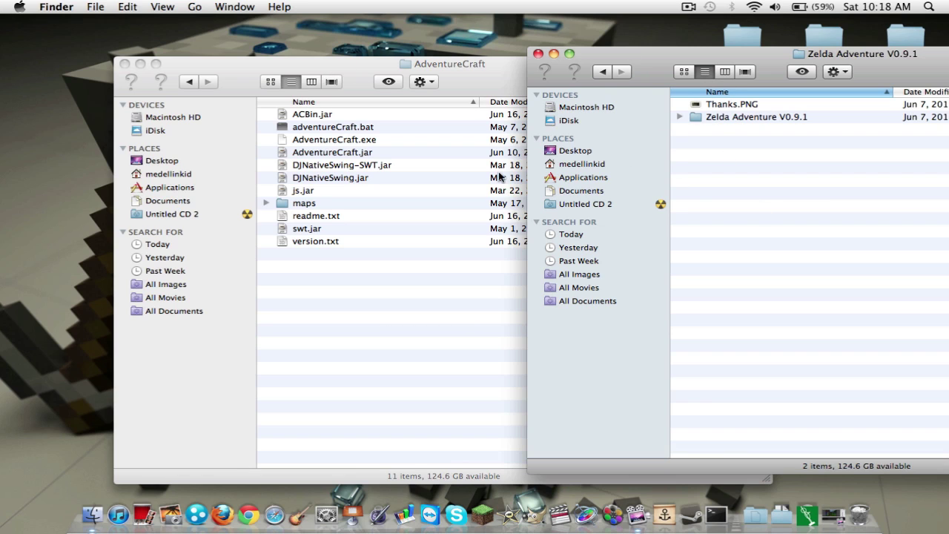
{"action": "left_click_drag", "start_coordinate": [777, 45], "coordinate": [722, 46]}
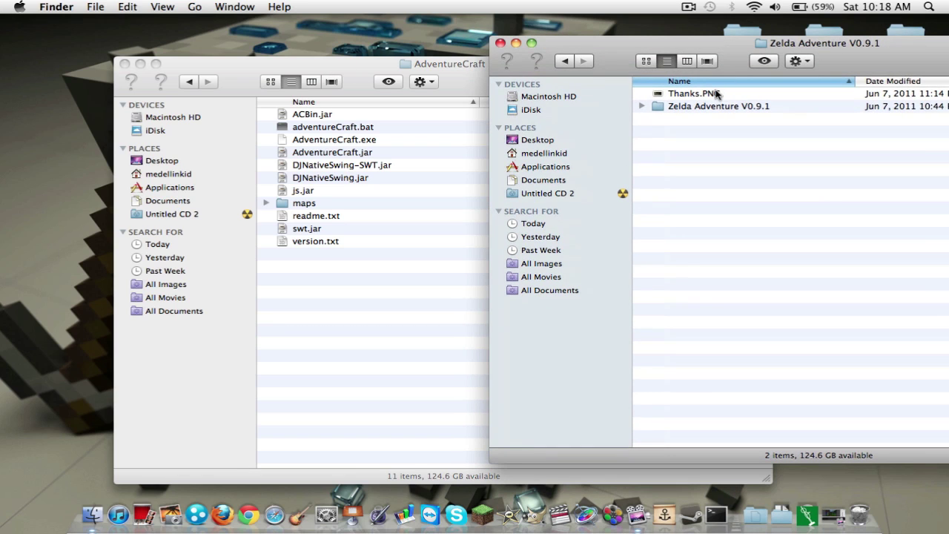
{"action": "double_click", "coordinate": [703, 109]}
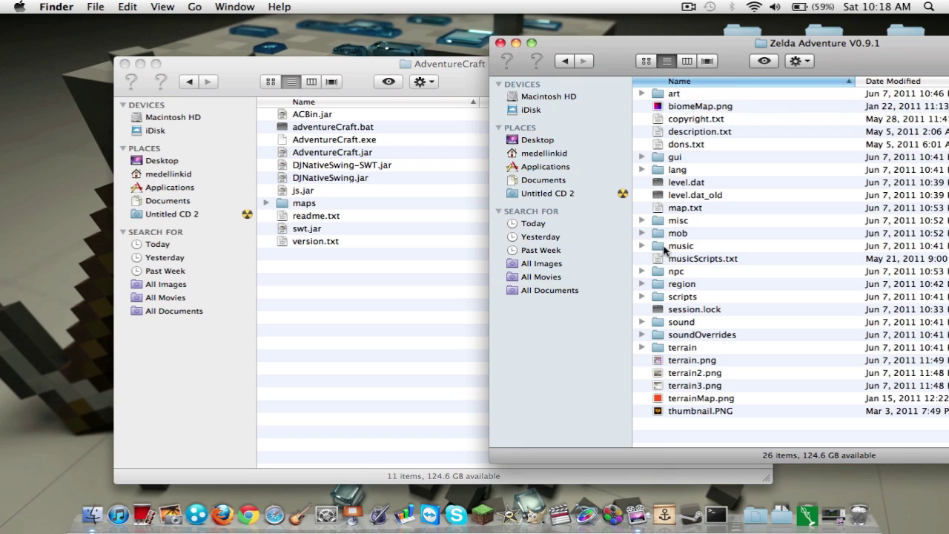
{"action": "left_click", "coordinate": [568, 61]}
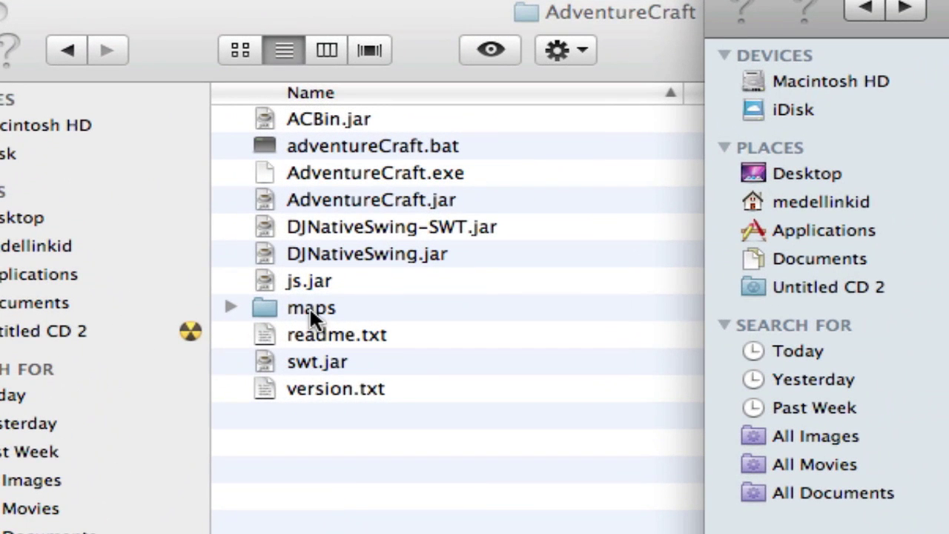
Step: Put Zelda Adventure V0.9.1 into the maps folder, then launch AdventureCraft.jar past the security prompt
{"action": "double_click", "coordinate": [357, 308]}
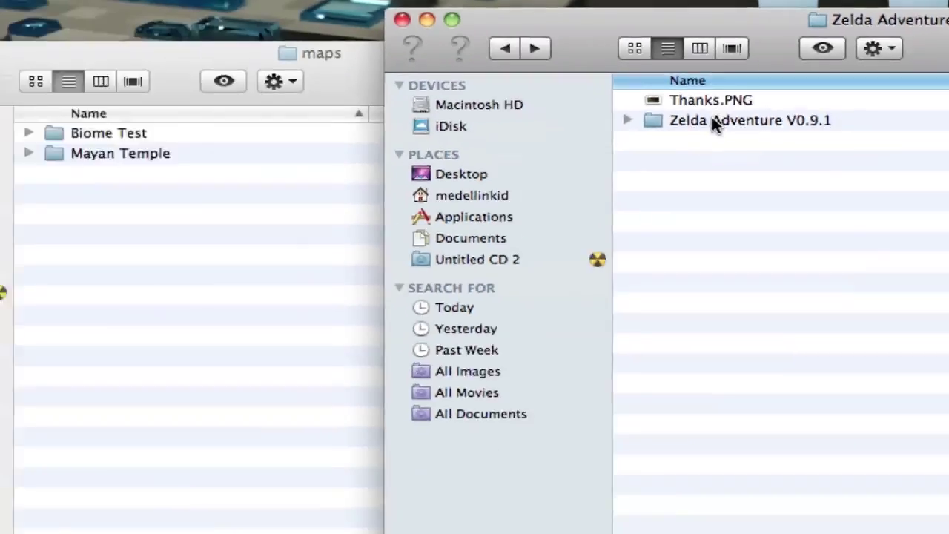
{"action": "mouse_move", "coordinate": [712, 118]}
{"action": "left_mouse_down"}
{"action": "mouse_move", "coordinate": [282, 226]}
{"action": "mouse_move", "coordinate": [326, 199]}
{"action": "left_mouse_up"}
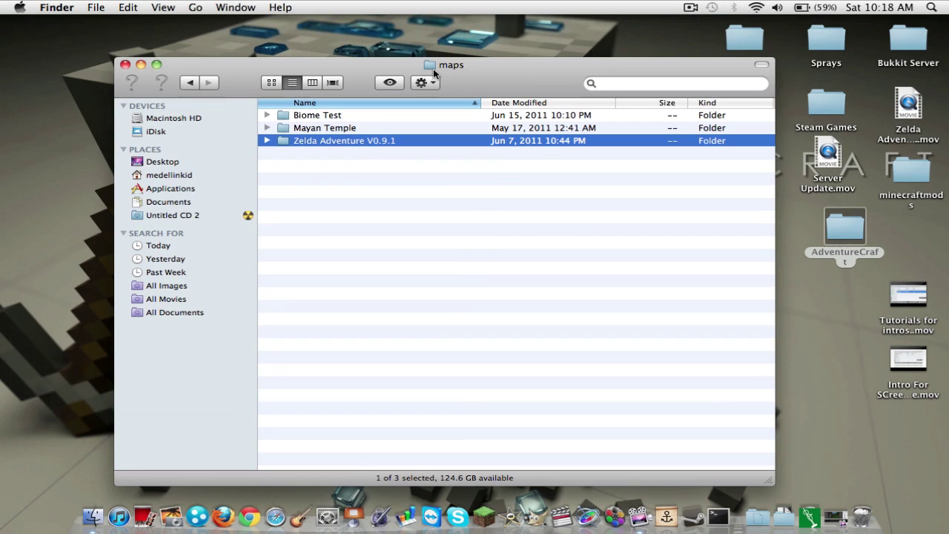
{"action": "left_click", "coordinate": [191, 85]}
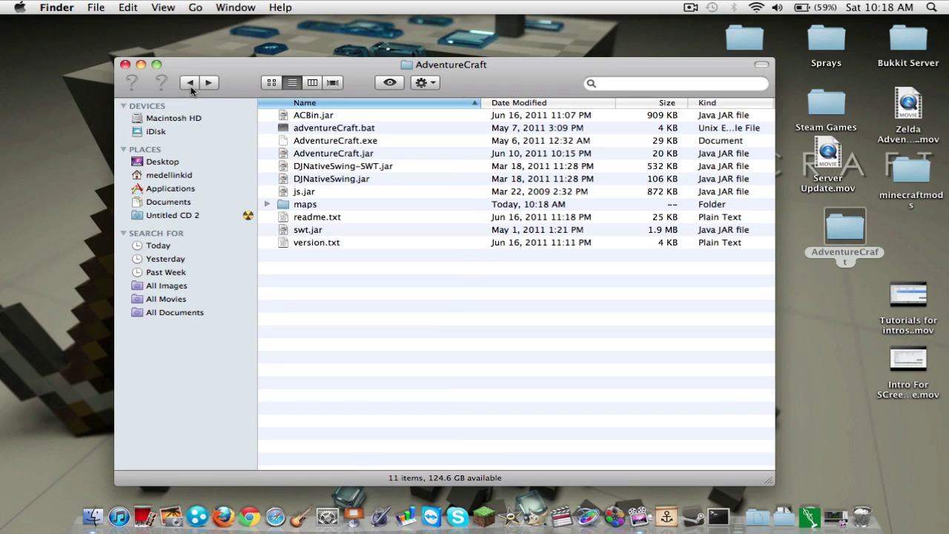
{"action": "left_click", "coordinate": [298, 140]}
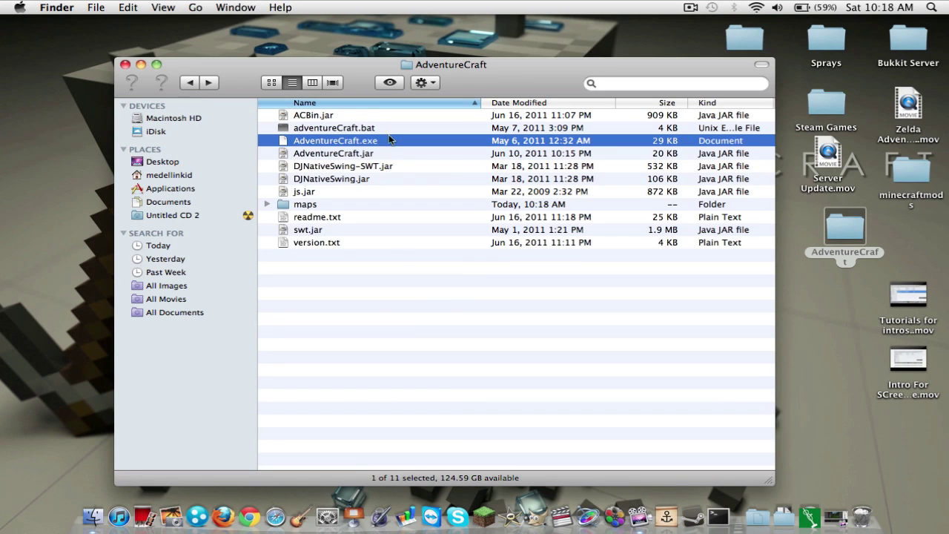
{"action": "left_click", "coordinate": [380, 340]}
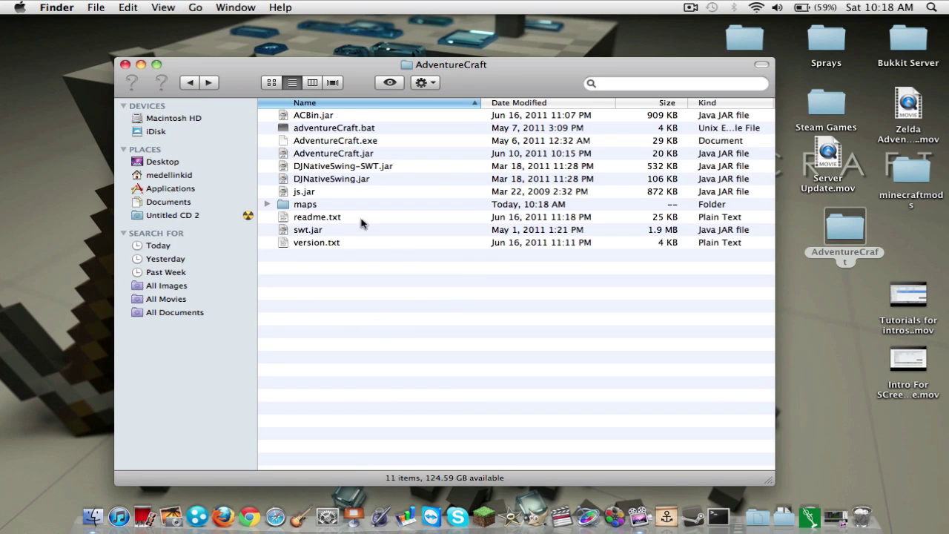
{"action": "double_click", "coordinate": [337, 153]}
{"action": "left_click", "coordinate": [600, 204]}
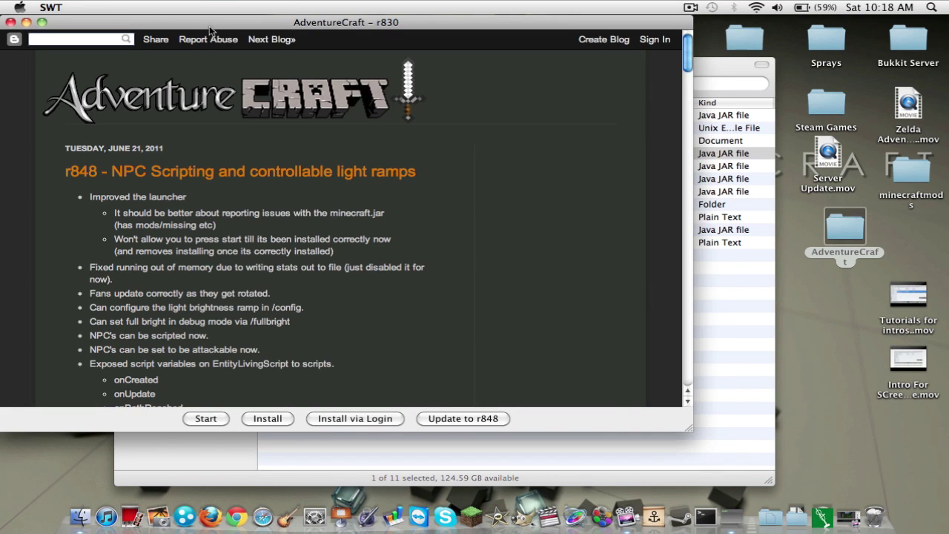
Step: Update AdventureCraft to r848, acknowledge the Finished Installing message, and start the game
{"action": "mouse_move", "coordinate": [211, 26]}
{"action": "left_mouse_down"}
{"action": "mouse_move", "coordinate": [371, 37]}
{"action": "mouse_move", "coordinate": [357, 39]}
{"action": "left_mouse_up"}
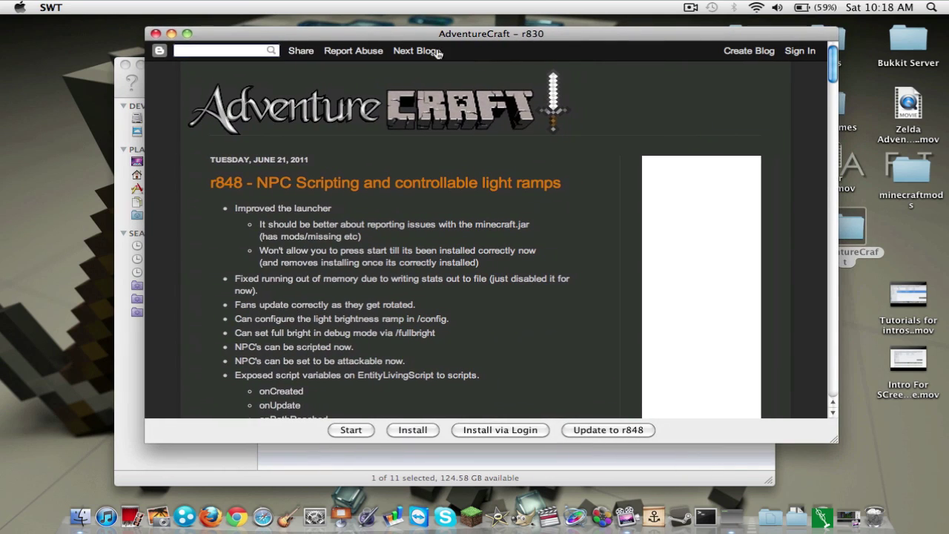
{"action": "left_click", "coordinate": [615, 433]}
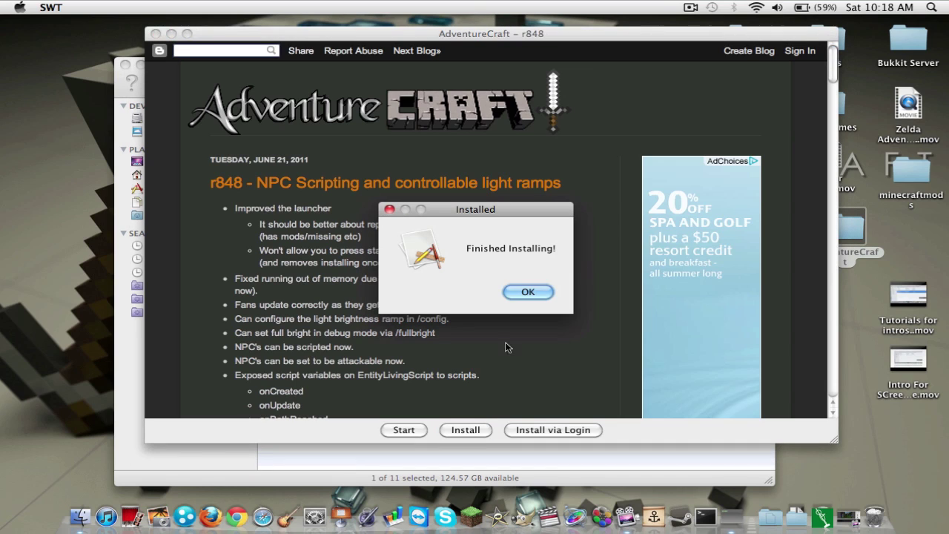
{"action": "left_click", "coordinate": [527, 293]}
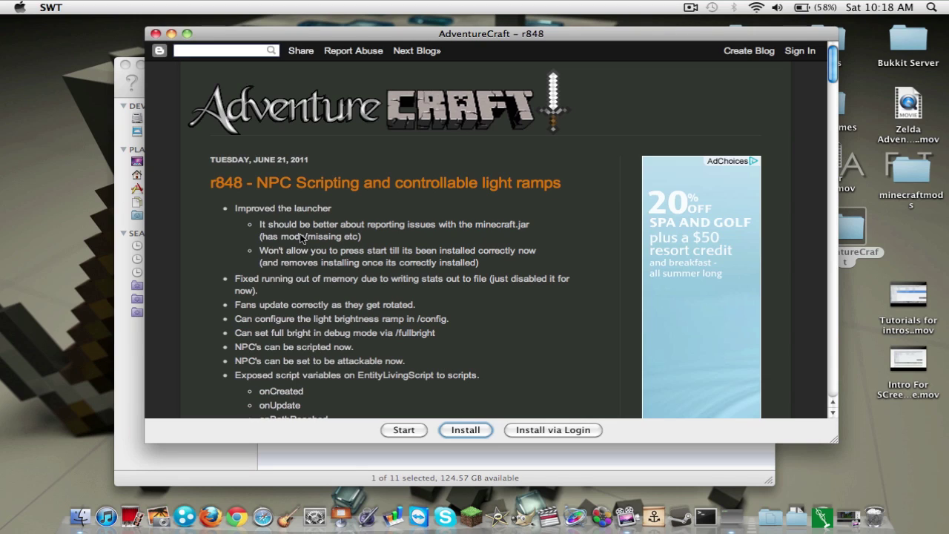
{"action": "left_click", "coordinate": [405, 430]}
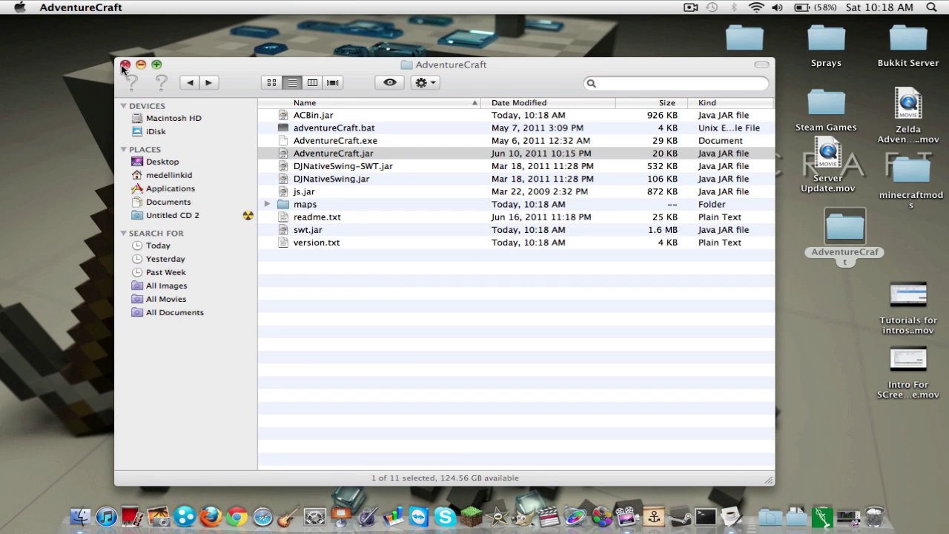
Step: Make the game fullscreen and create a new world from the Zelda Adventure V0.9.1 map
{"action": "left_click", "coordinate": [124, 66]}
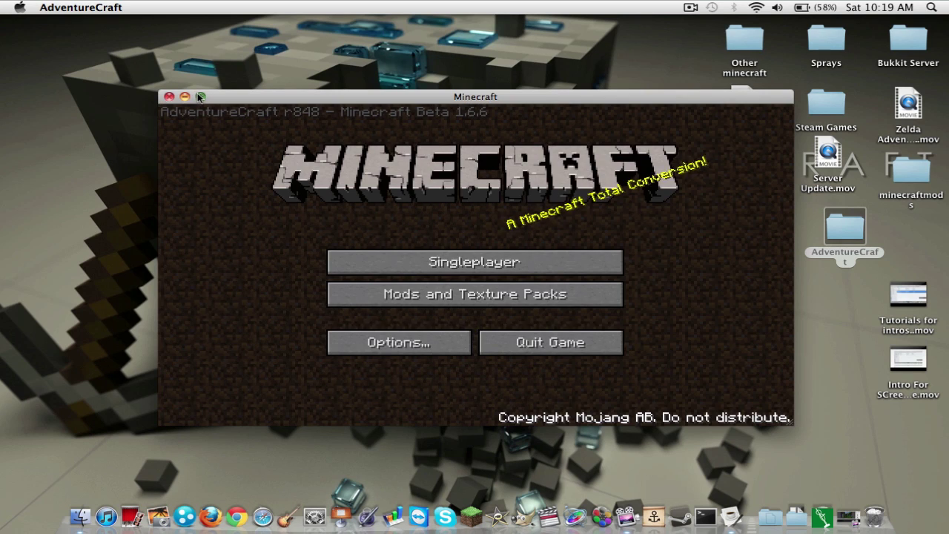
{"action": "left_click", "coordinate": [200, 96]}
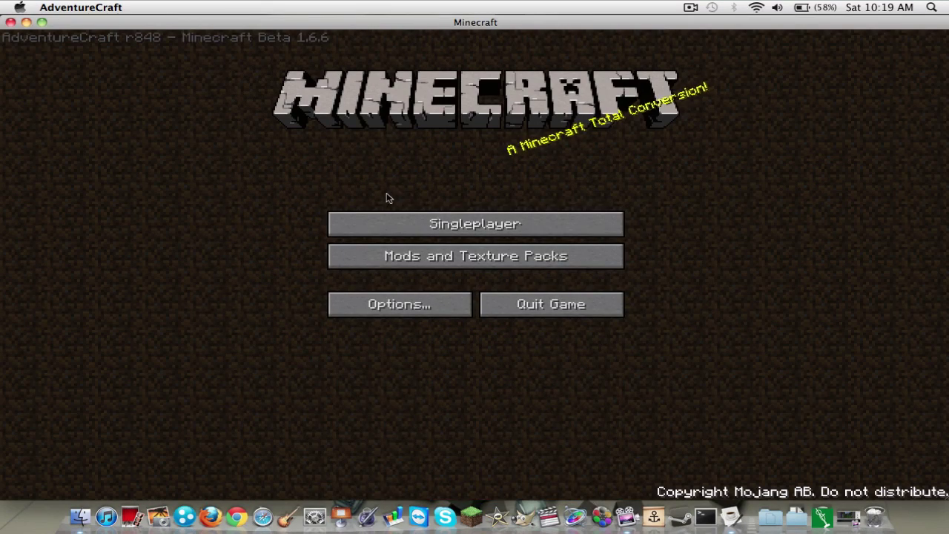
{"action": "key", "text": "F11"}
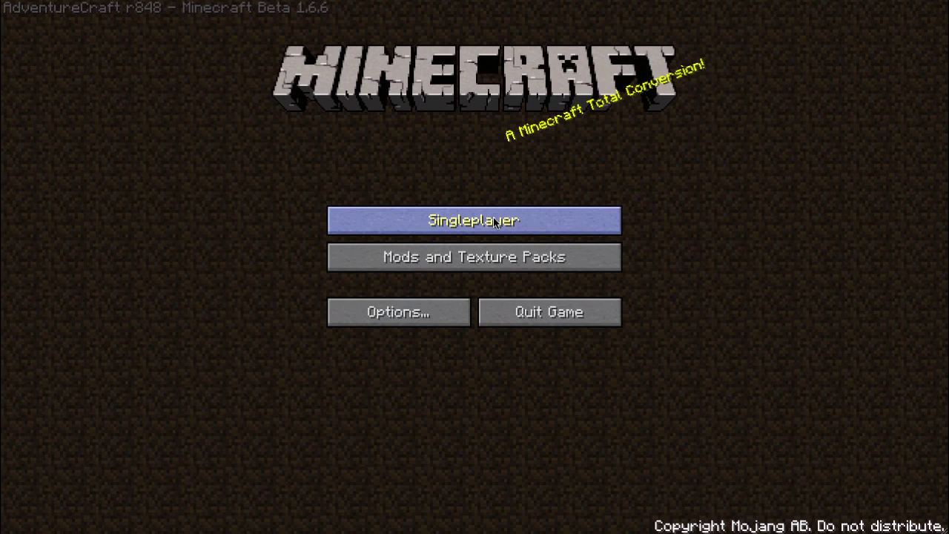
{"action": "left_click", "coordinate": [491, 220]}
{"action": "left_click", "coordinate": [602, 477]}
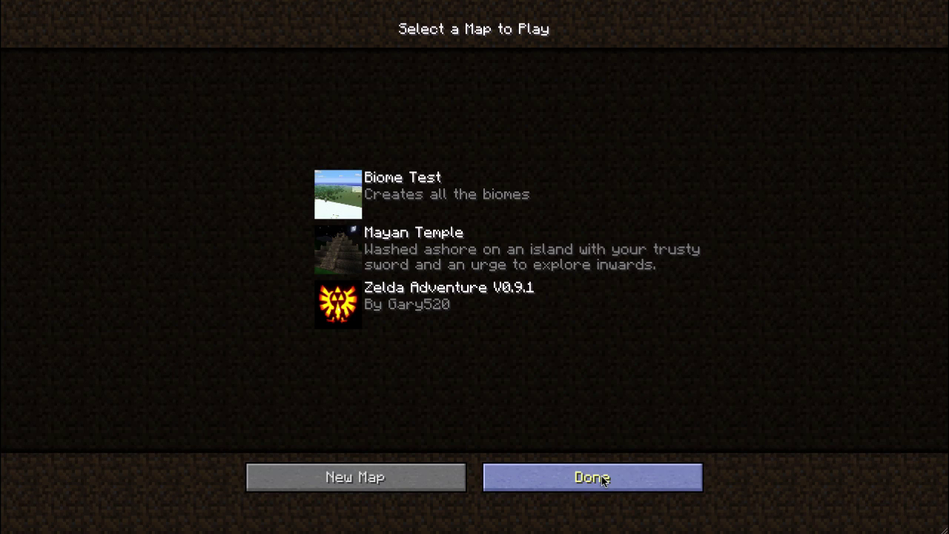
{"action": "left_click", "coordinate": [394, 308]}
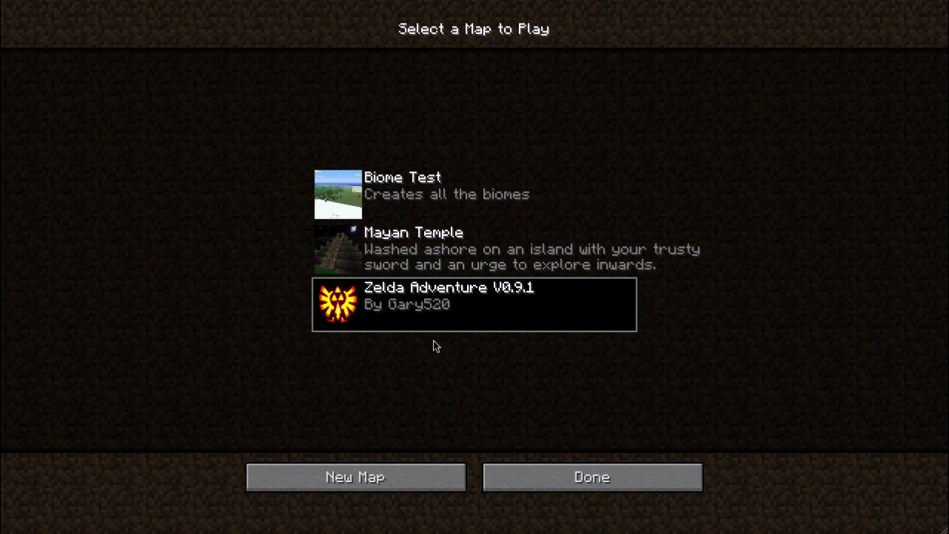
{"action": "left_click", "coordinate": [586, 469]}
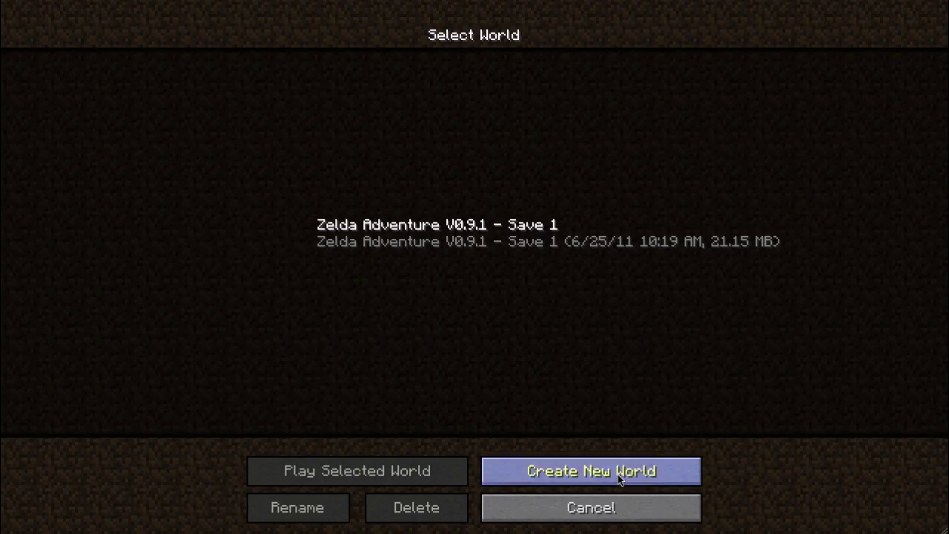
Step: Browse the new-world maps Mayan Temple and Biome Test, then select Zelda Adventure V0.9.1
{"action": "left_click", "coordinate": [618, 473]}
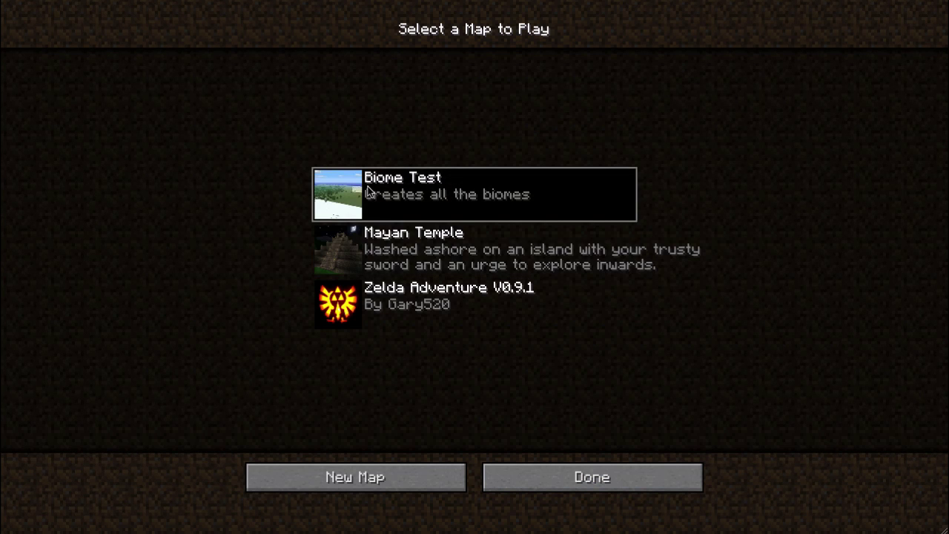
{"action": "left_click", "coordinate": [412, 242]}
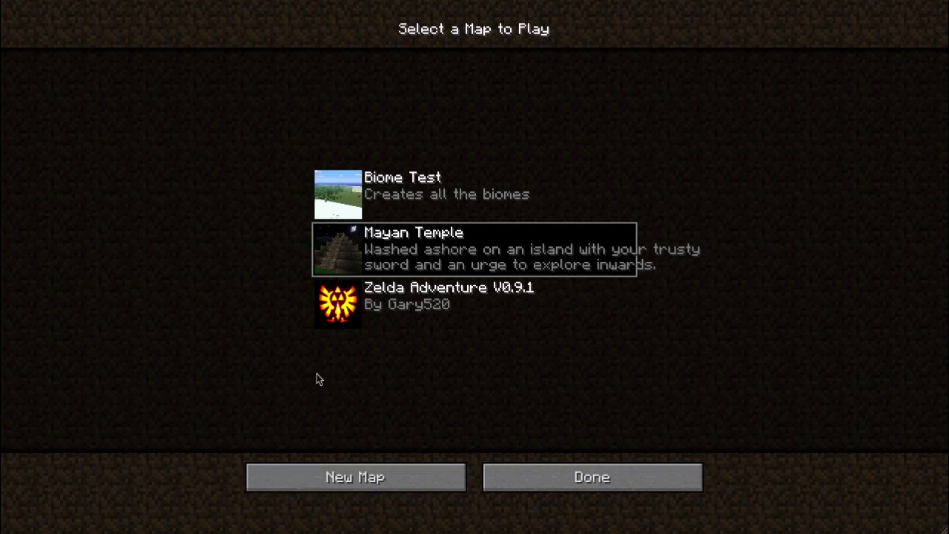
{"action": "mouse_move", "coordinate": [228, 528]}
{"action": "left_click", "coordinate": [384, 206]}
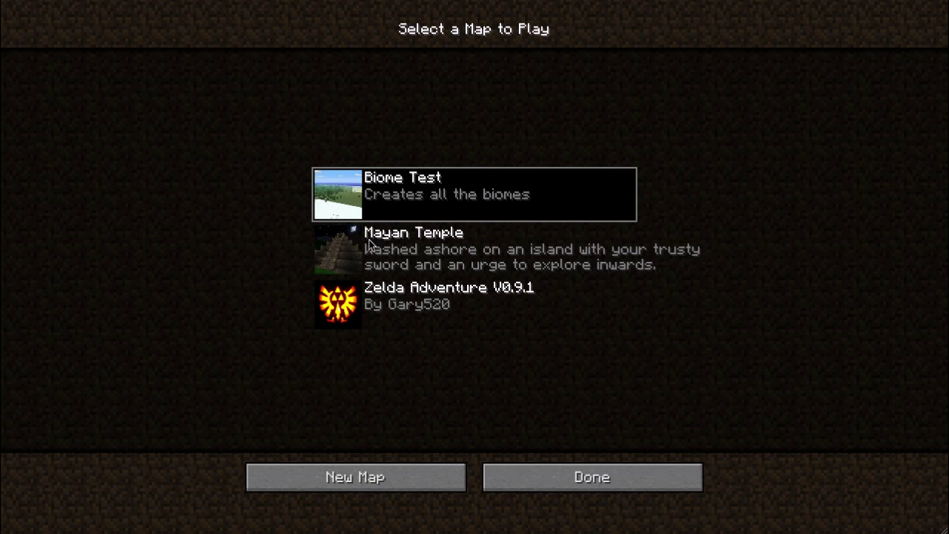
{"action": "left_click", "coordinate": [369, 244]}
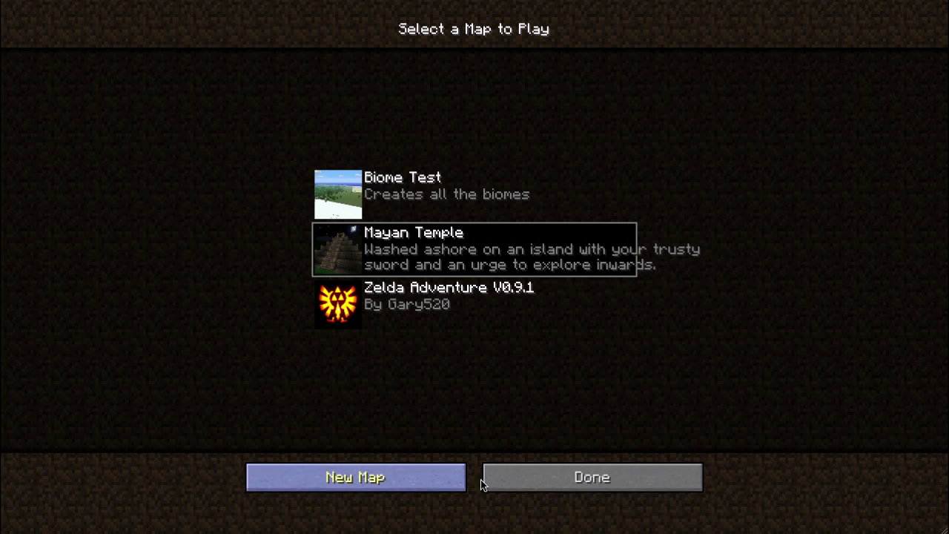
{"action": "left_click", "coordinate": [420, 303]}
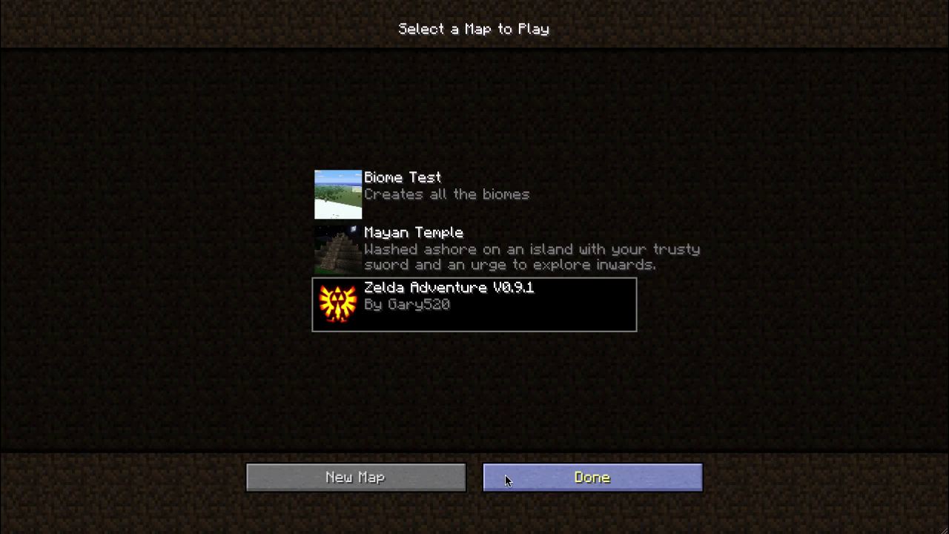